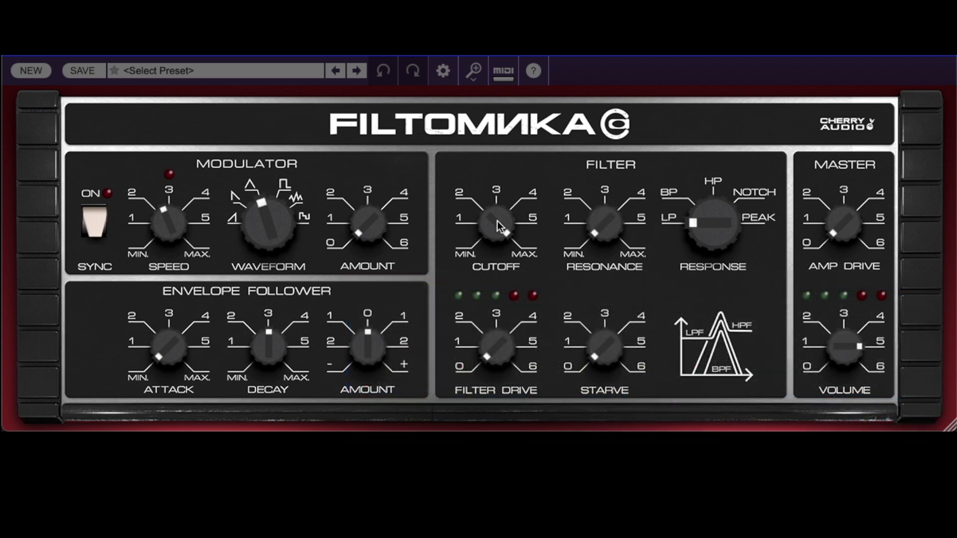
- Sweep the low-pass cutoff between 22000 Hz and ~400 Hz while raising resonance to 100%
mouse_move(491, 232)
mouse_down()
mouse_move(476, 301)
mouse_move(479, 342)
mouse_move(513, 400)
mouse_move(495, 332)
mouse_move(490, 236)
mouse_up()
drag(497, 201, 497, 201)
drag(599, 249, 593, 162)
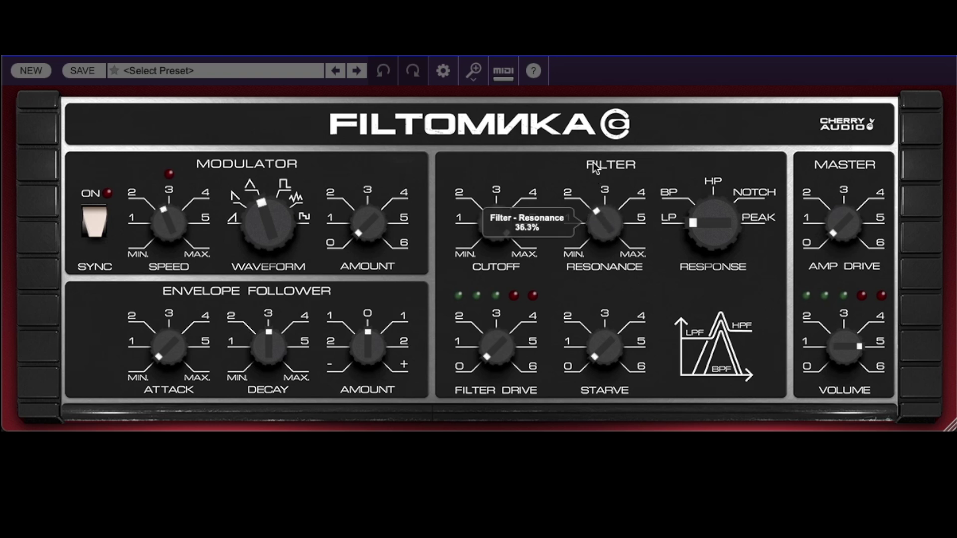
drag(498, 226, 488, 202)
drag(590, 225, 582, 148)
drag(491, 223, 553, 150)
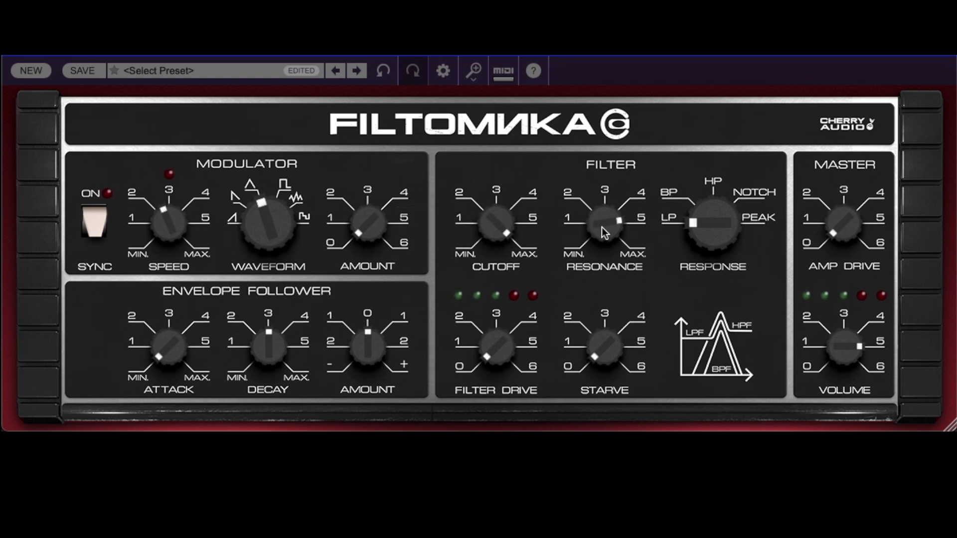
drag(602, 227, 605, 150)
mouse_move(497, 223)
mouse_down()
mouse_move(486, 300)
mouse_move(500, 336)
mouse_move(533, 372)
mouse_move(502, 296)
mouse_move(506, 220)
mouse_up()
- Zero the resonance, switch to band-pass, and sweep cutoff to 7809 Hz with resonance at 26%
drag(606, 217, 626, 412)
drag(698, 236, 695, 196)
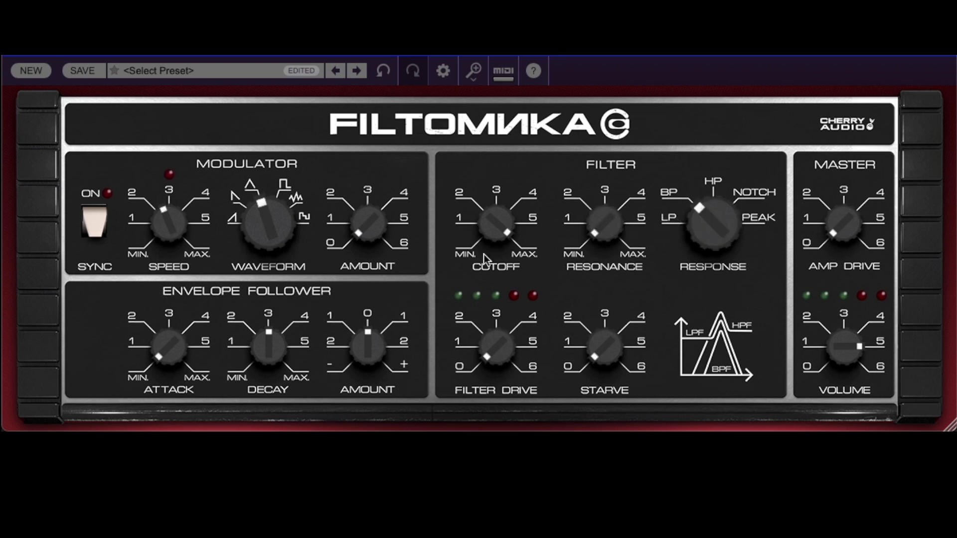
mouse_move(492, 224)
mouse_down()
mouse_move(480, 306)
mouse_move(488, 355)
mouse_move(531, 411)
mouse_move(503, 368)
mouse_move(476, 280)
mouse_move(493, 207)
mouse_up()
drag(600, 230, 597, 136)
- Raise resonance to 79.9%, sweep cutoff down to 1263 Hz, then switch the response to high-pass
mouse_move(492, 222)
mouse_down()
mouse_move(475, 289)
mouse_move(480, 351)
mouse_move(523, 416)
mouse_move(482, 347)
mouse_move(474, 309)
mouse_move(502, 214)
mouse_up()
drag(617, 219, 612, 152)
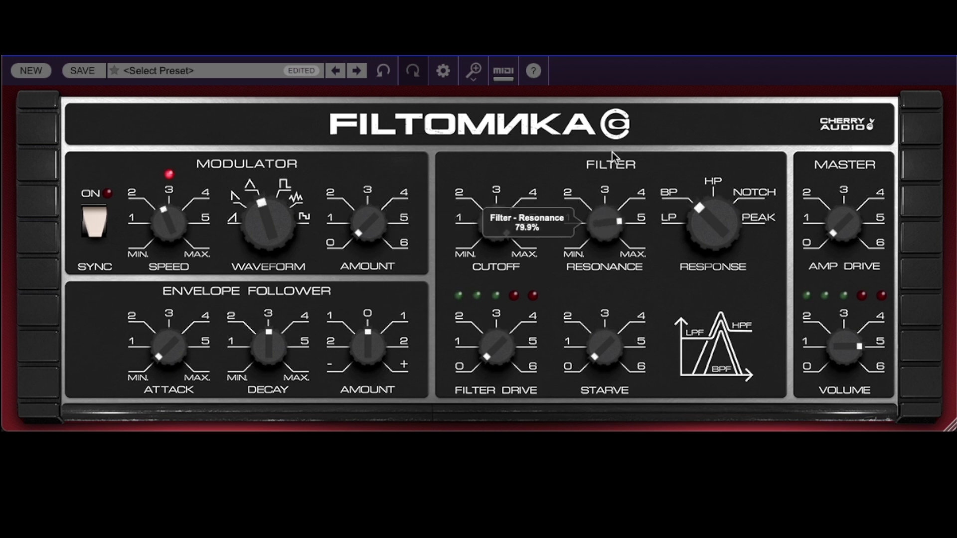
mouse_move(498, 224)
mouse_down()
mouse_move(487, 307)
mouse_move(503, 343)
mouse_move(572, 393)
mouse_move(583, 384)
mouse_move(501, 289)
mouse_move(494, 223)
mouse_up()
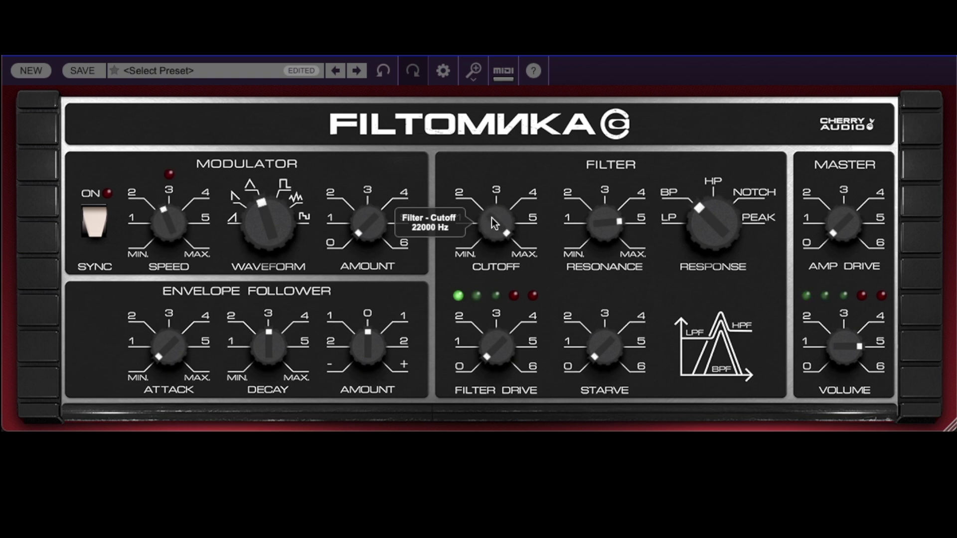
drag(710, 209, 707, 187)
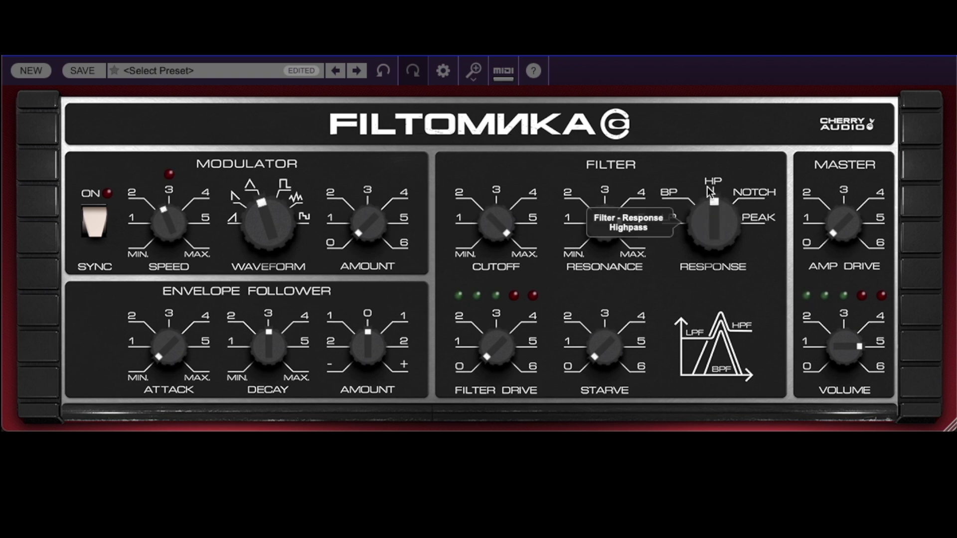
- Sweep the high-pass cutoff through 2819, 466 and 1066 Hz, pushing resonance to 100%, then 75%
drag(640, 209, 633, 239)
mouse_move(498, 223)
mouse_down()
mouse_move(481, 343)
mouse_move(486, 411)
mouse_move(481, 274)
mouse_move(509, 228)
mouse_up()
drag(607, 229, 591, 159)
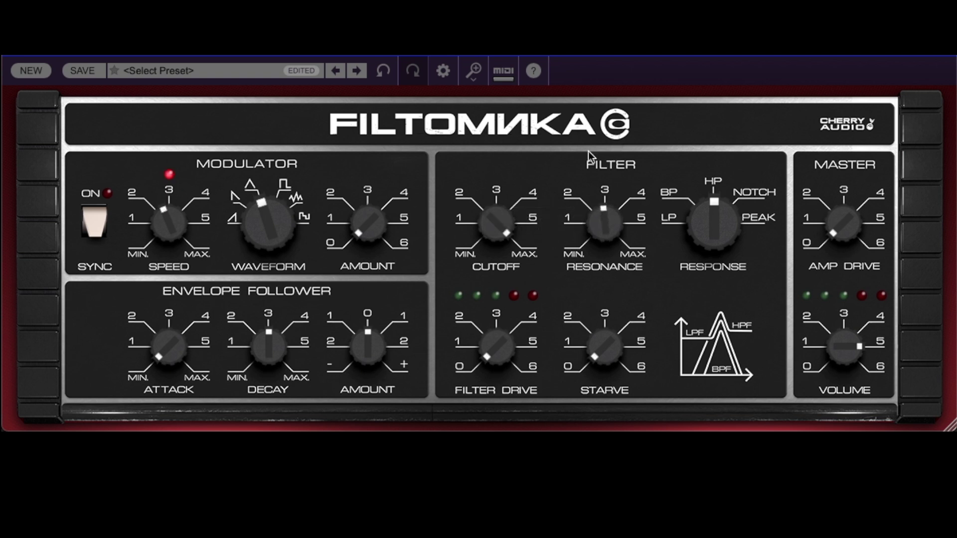
drag(495, 224, 521, 201)
drag(600, 235, 593, 153)
drag(497, 223, 521, 219)
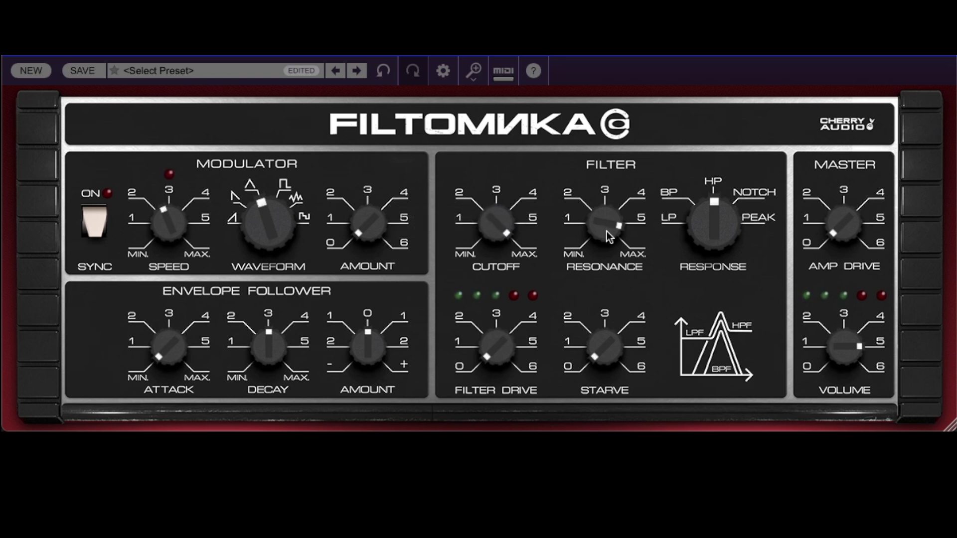
drag(609, 237, 610, 189)
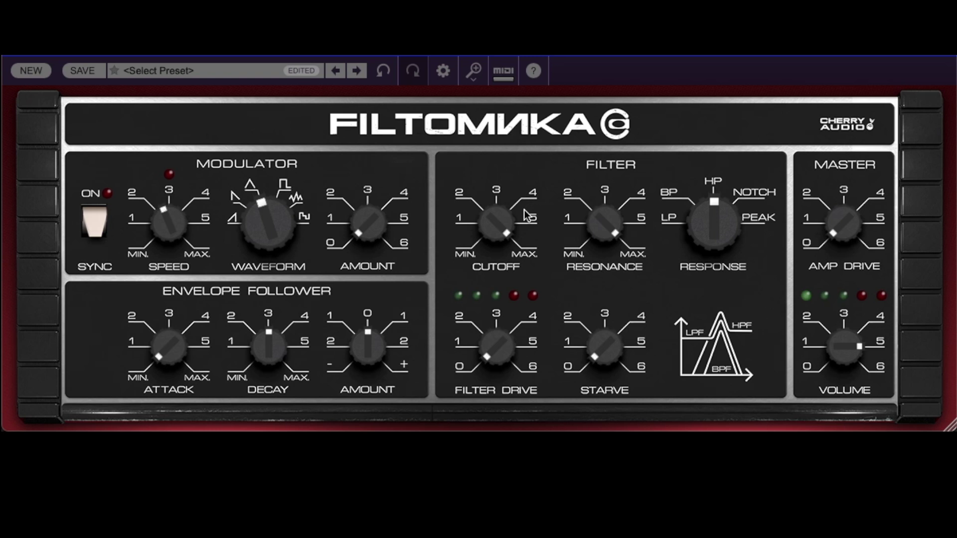
drag(500, 225, 519, 210)
drag(604, 235, 629, 415)
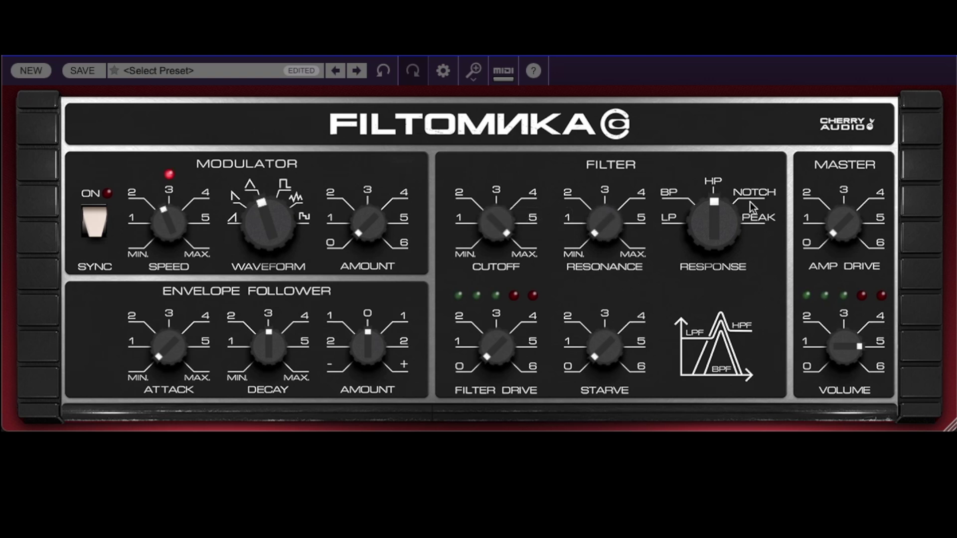
- Switch to notch and sweep cutoff from minimum up to 3225 Hz, with resonance at 74.7%
drag(712, 203, 686, 196)
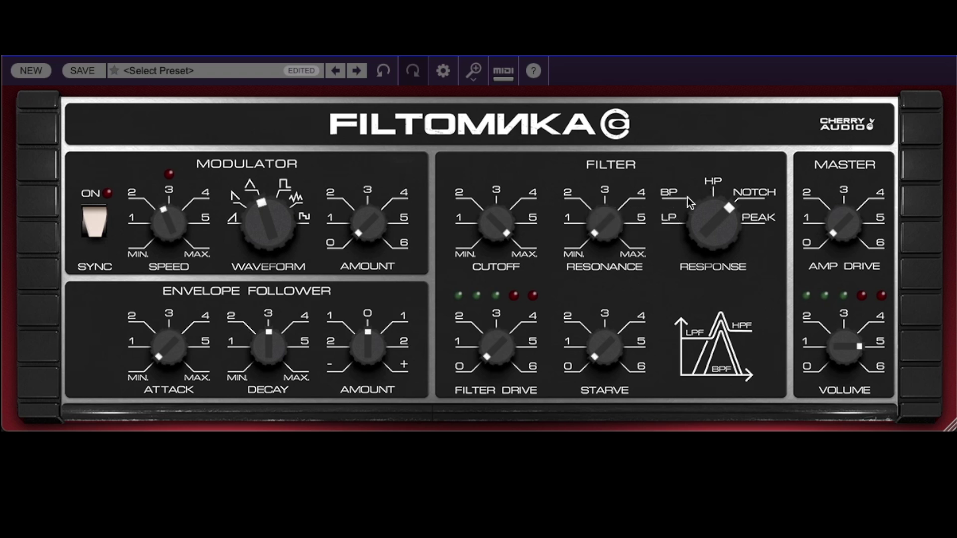
mouse_move(496, 220)
mouse_down()
mouse_move(504, 243)
mouse_move(489, 216)
mouse_move(507, 117)
mouse_move(531, 76)
mouse_move(538, 100)
mouse_move(499, 212)
mouse_move(509, 214)
mouse_up()
drag(603, 237, 593, 125)
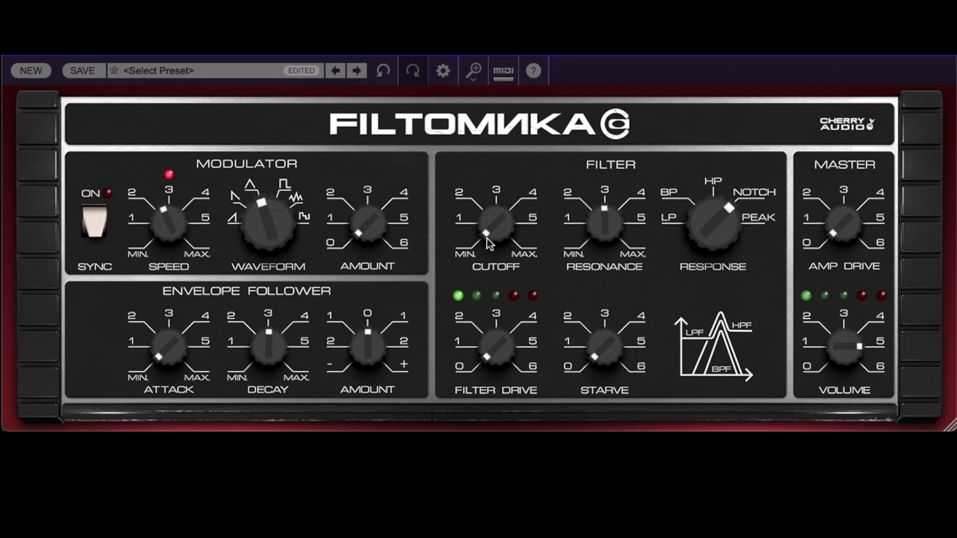
drag(486, 239, 514, 240)
drag(597, 232, 604, 189)
drag(492, 235, 540, 44)
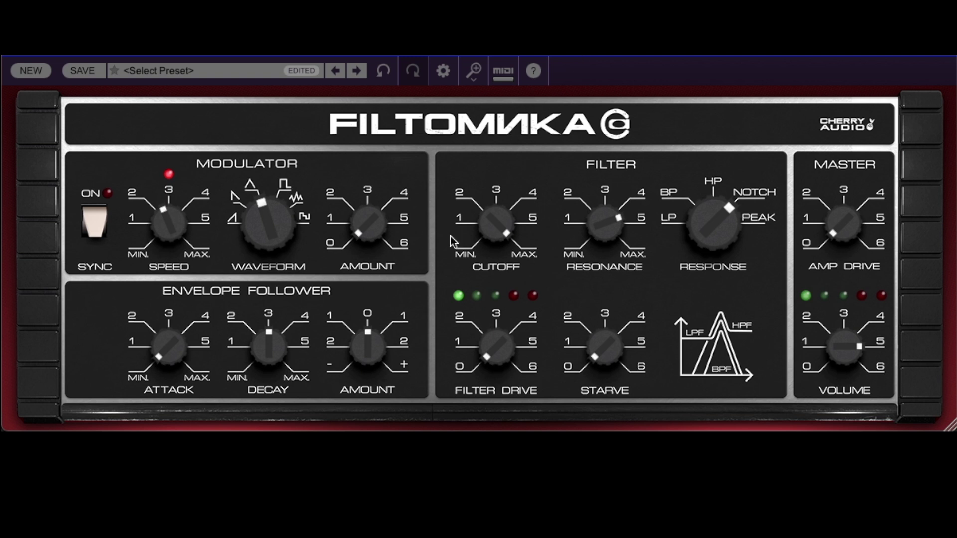
drag(488, 220, 523, 219)
- Switch to peak response, sweep cutoff between 1811 Hz and 113 Hz, raising resonance to 82.8%
drag(717, 222, 715, 163)
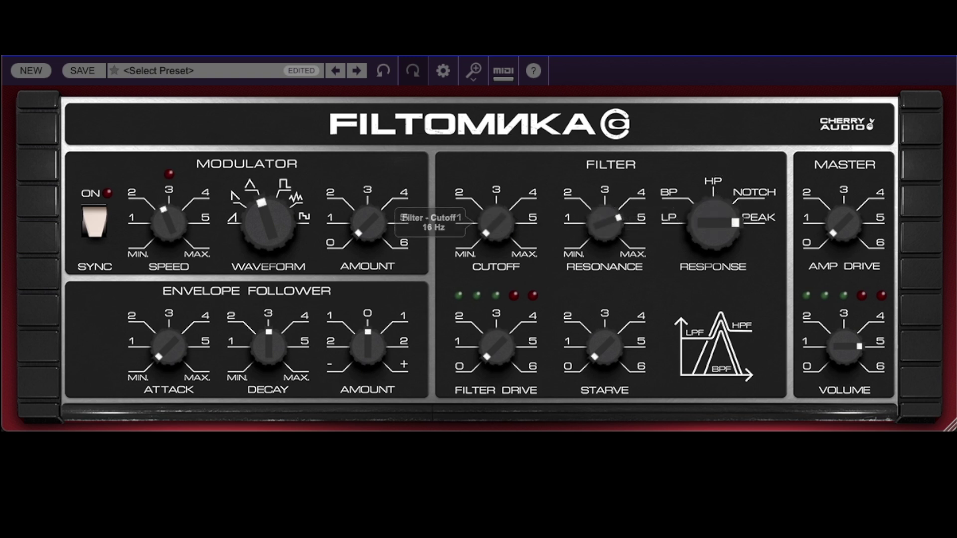
drag(616, 235, 602, 268)
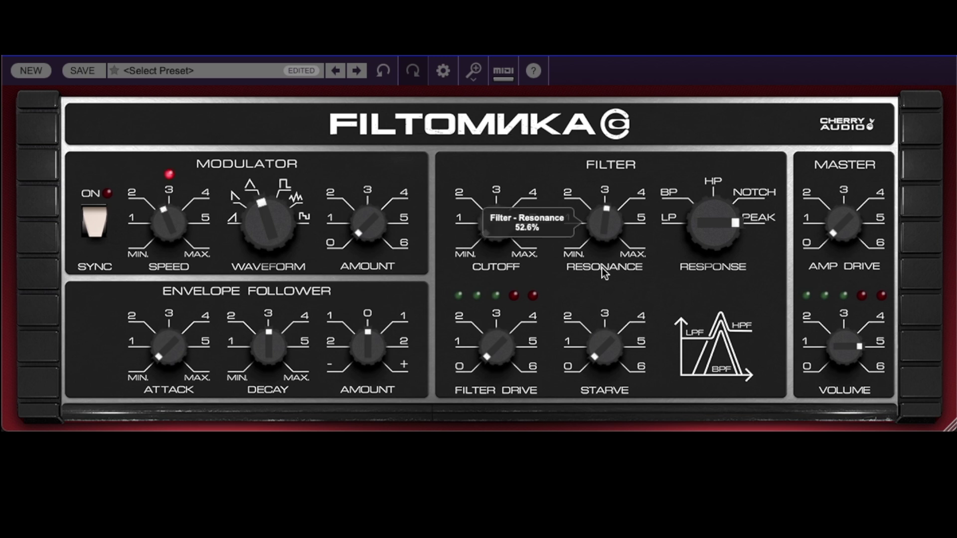
drag(482, 220, 512, 237)
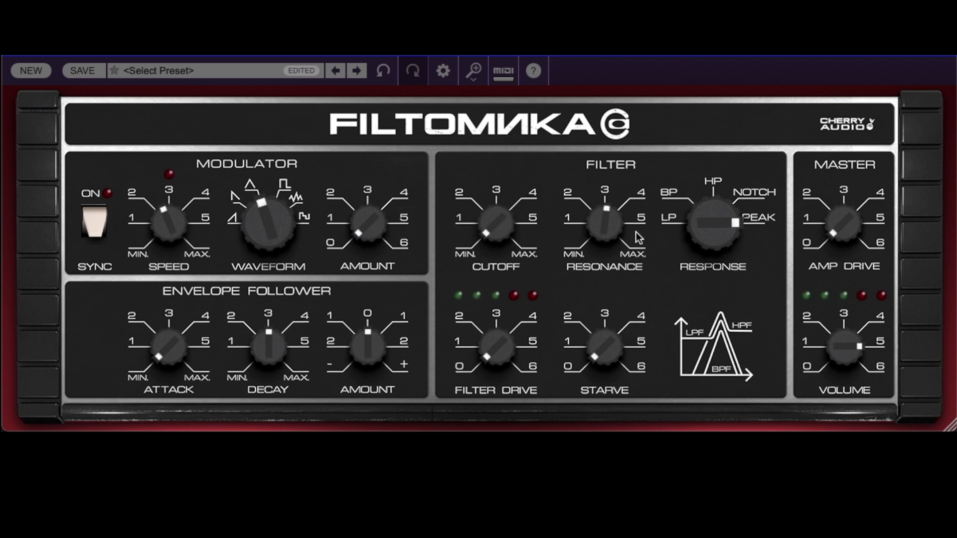
drag(610, 227, 600, 177)
drag(501, 229, 517, 244)
- Return to low-pass with resonance at 44.3% and cutoff just above minimum
drag(701, 253, 548, 326)
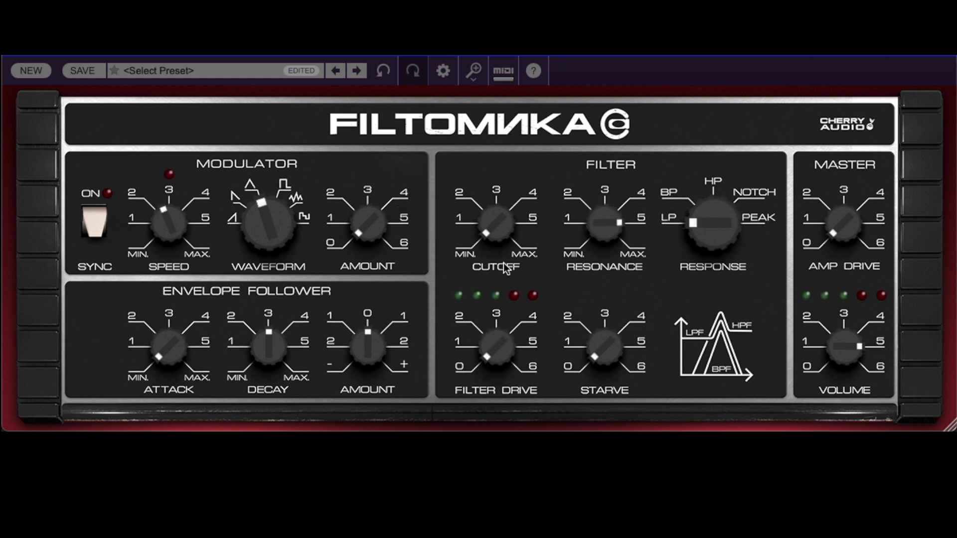
drag(603, 217, 578, 283)
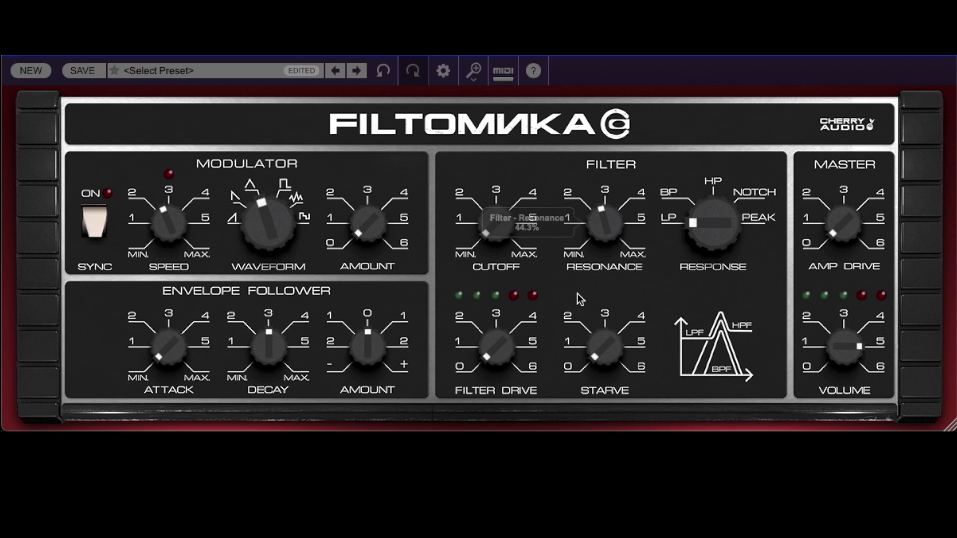
drag(506, 223, 492, 172)
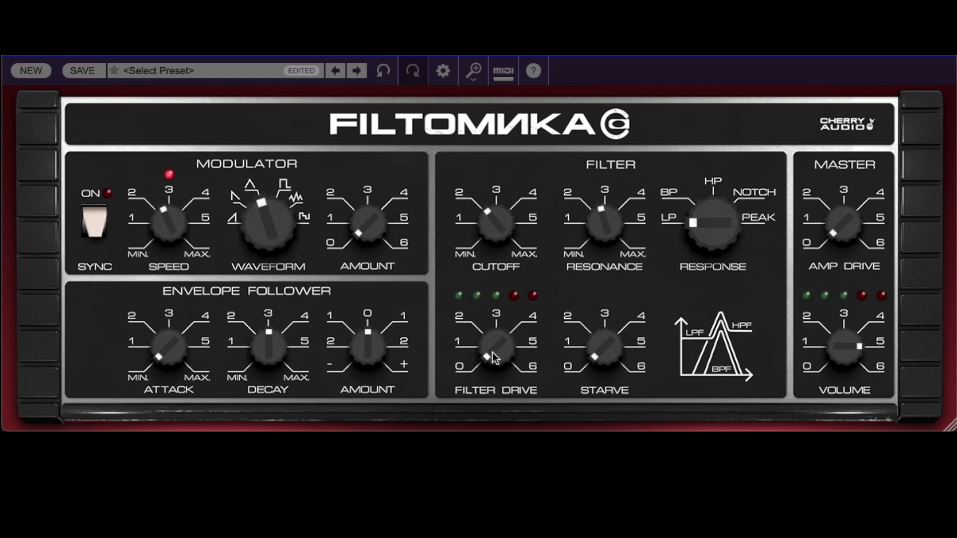
- Push filter drive to 19.7%, drop cutoff to 29 Hz, then pull drive back near zero
drag(491, 353, 524, 178)
drag(489, 229, 492, 274)
drag(496, 316, 495, 361)
- Raise Starve to 100%, set resonance to about 68%, and lower the cutoff to 50 Hz
drag(496, 224, 490, 319)
drag(600, 355, 683, 135)
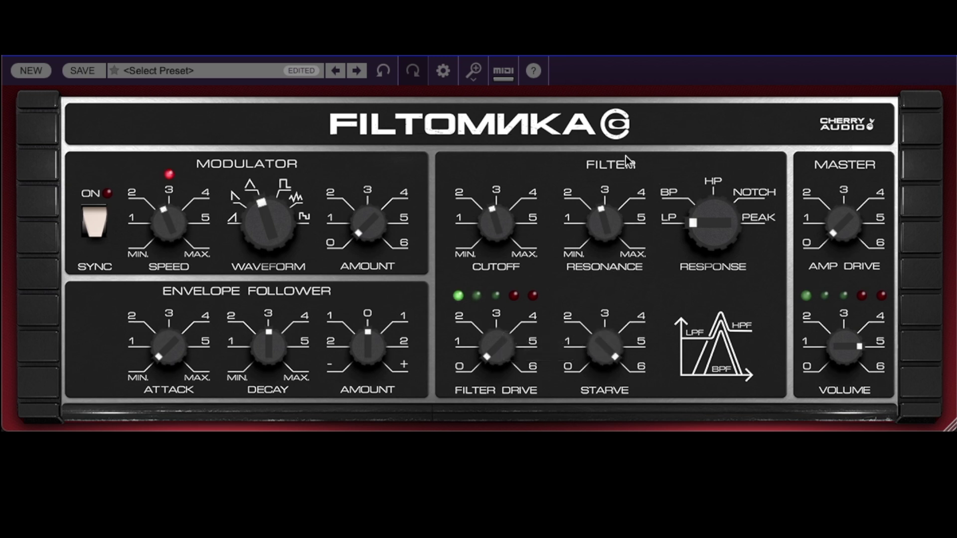
drag(483, 224, 510, 282)
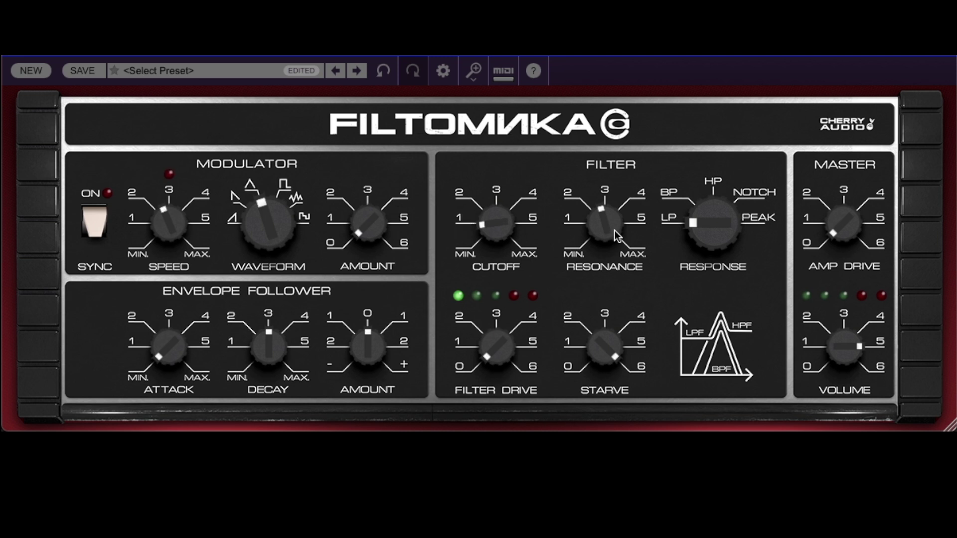
drag(614, 230, 604, 175)
drag(494, 217, 516, 242)
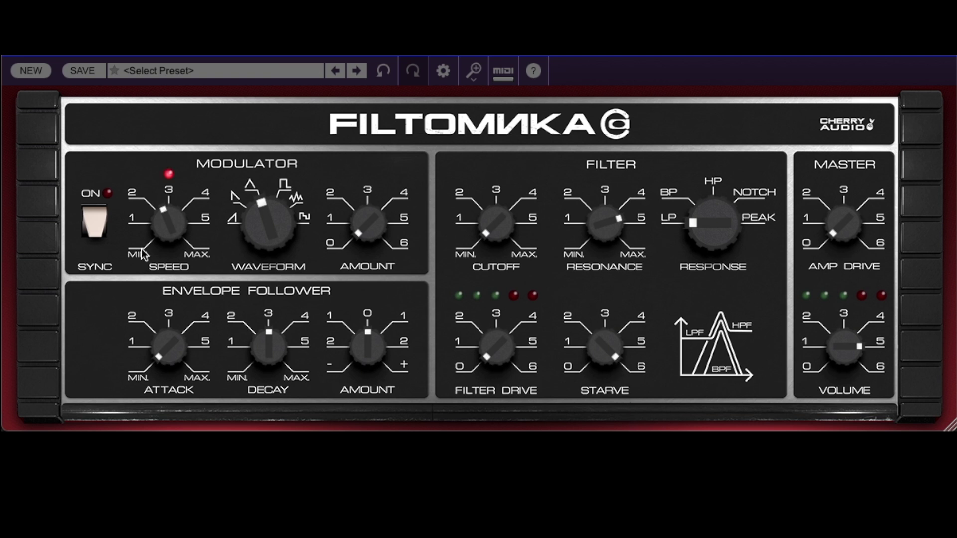
- Load a fresh default patch, then set cutoff to 1563 Hz, resonance 28.7%, drive 13.1%
click(25, 70)
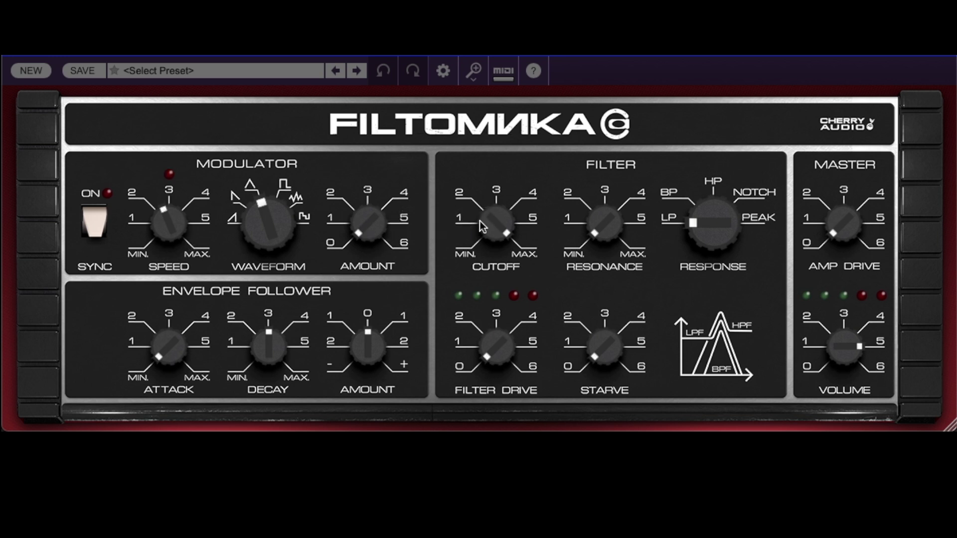
drag(480, 221, 495, 349)
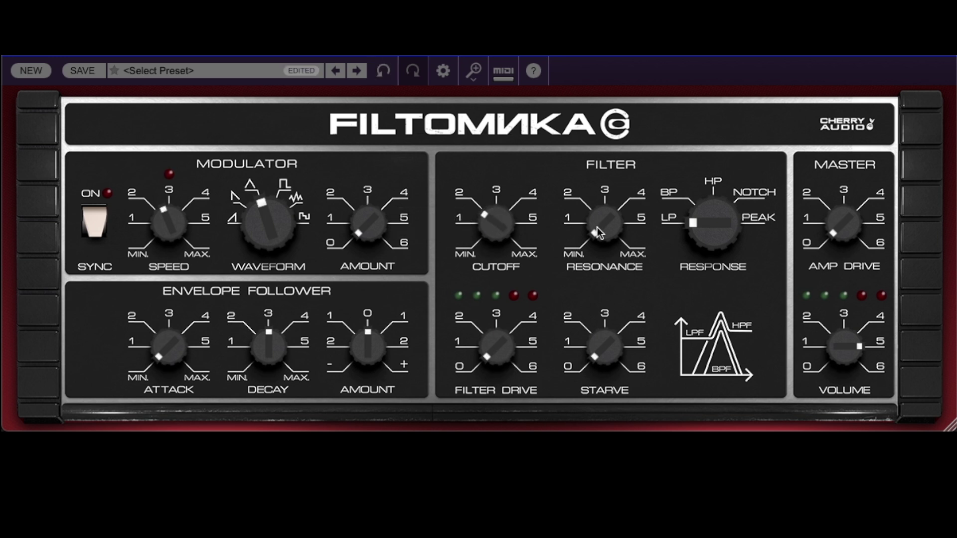
drag(597, 227, 596, 125)
drag(495, 348, 494, 305)
- Lower master volume slightly, nudge cutoff down, and raise modulator amount to about 60%
drag(846, 349, 847, 361)
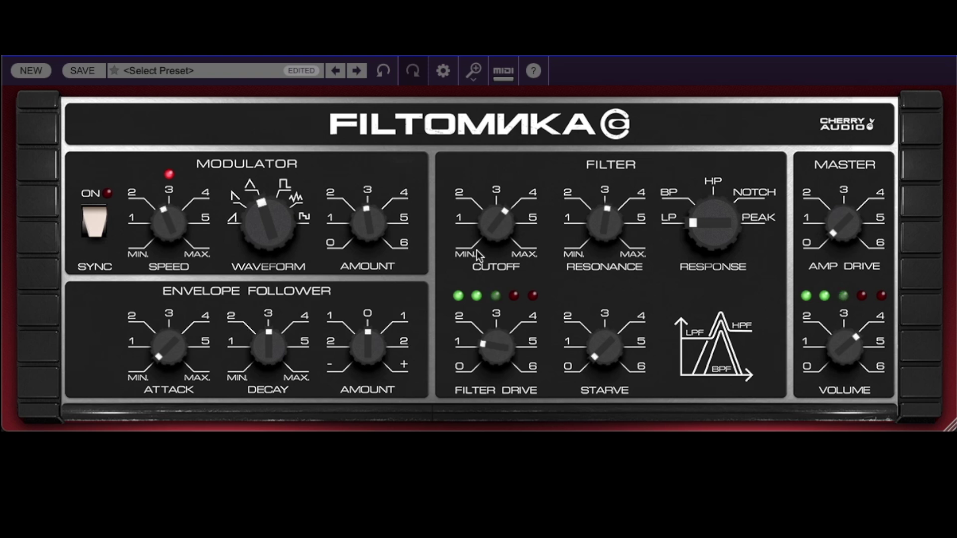
drag(496, 222, 492, 241)
drag(357, 226, 352, 207)
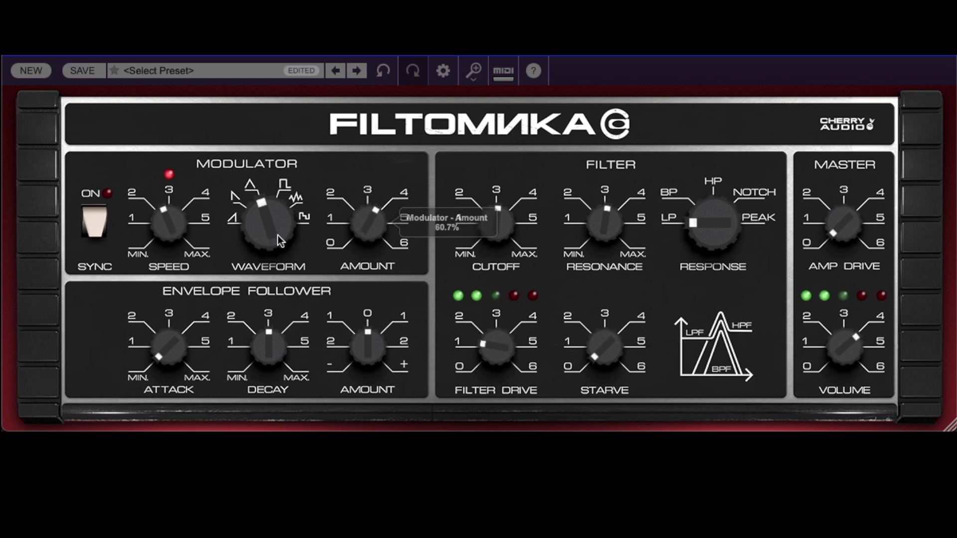
- Set the modulator waveform to Ramp and sweep its speed between about 0.3 and 5.75 Hz
drag(167, 239, 175, 176)
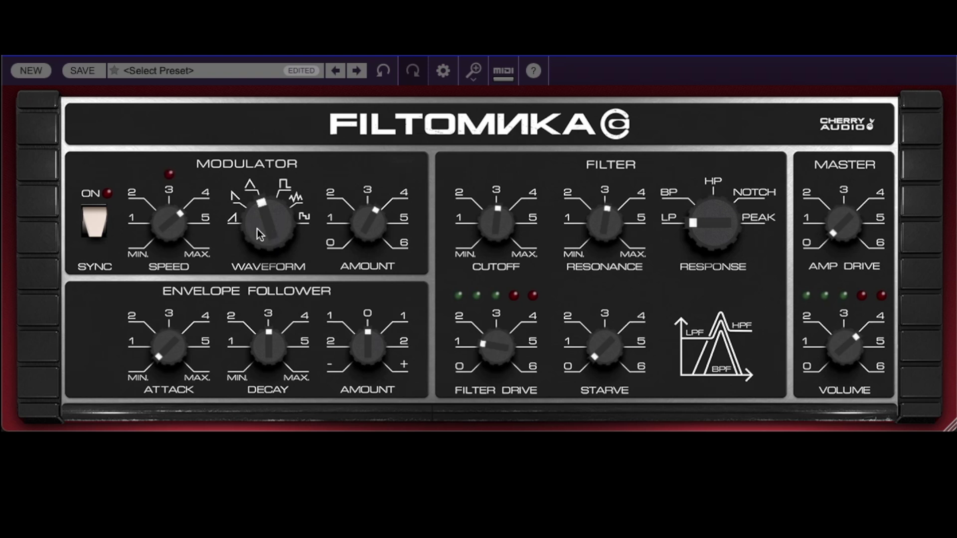
drag(258, 229, 232, 318)
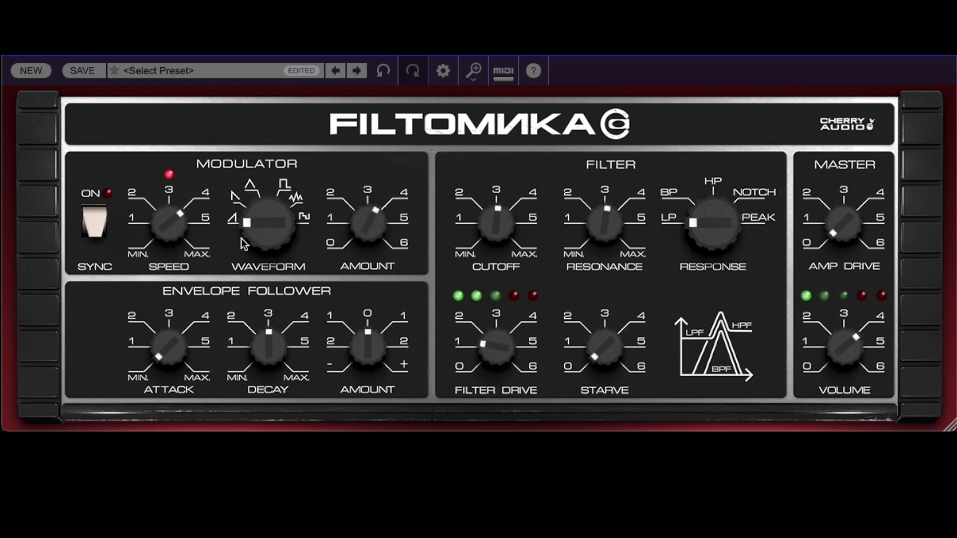
drag(166, 233, 175, 300)
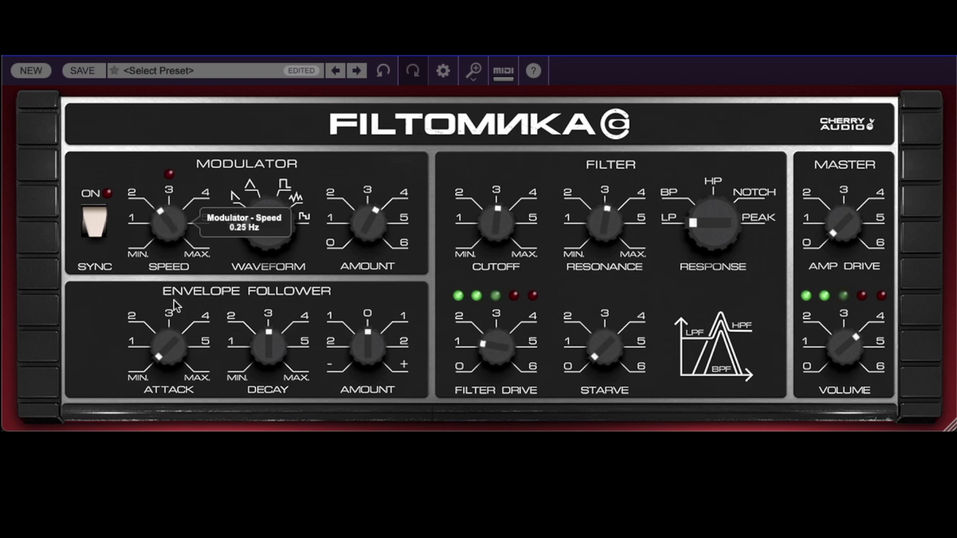
drag(605, 223, 601, 183)
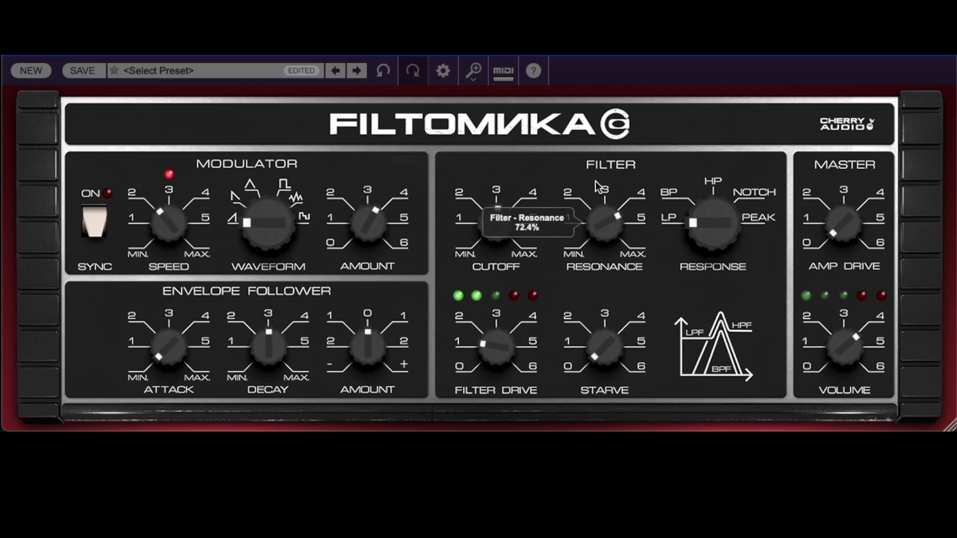
- Try the Saw waveform, settle resonance near 61%, then switch the waveform to Square
drag(179, 211, 184, 169)
drag(182, 180, 182, 187)
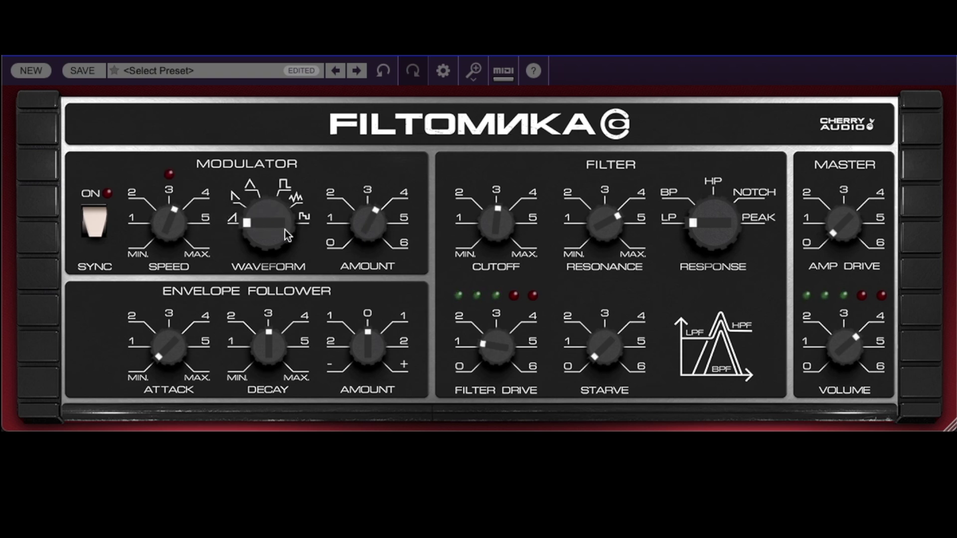
drag(285, 229, 279, 195)
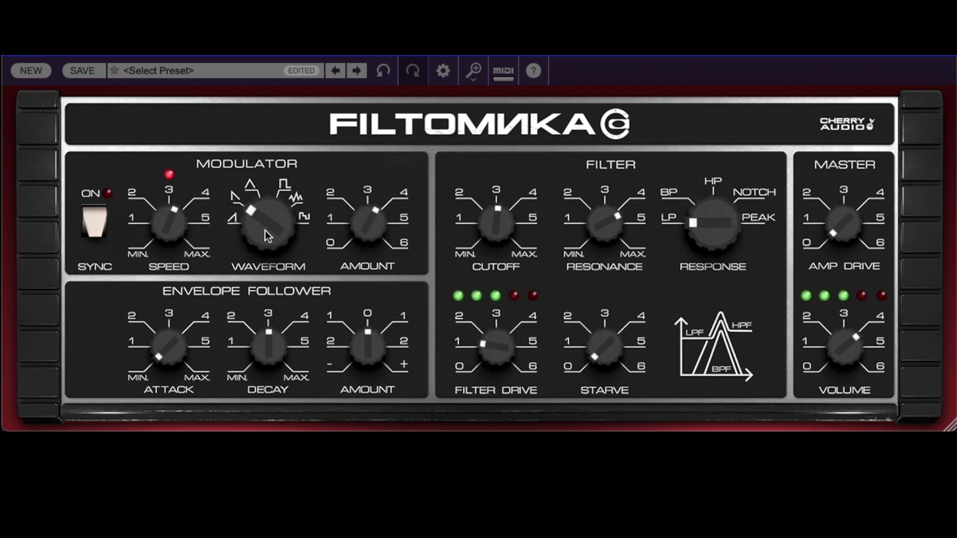
mouse_move(265, 230)
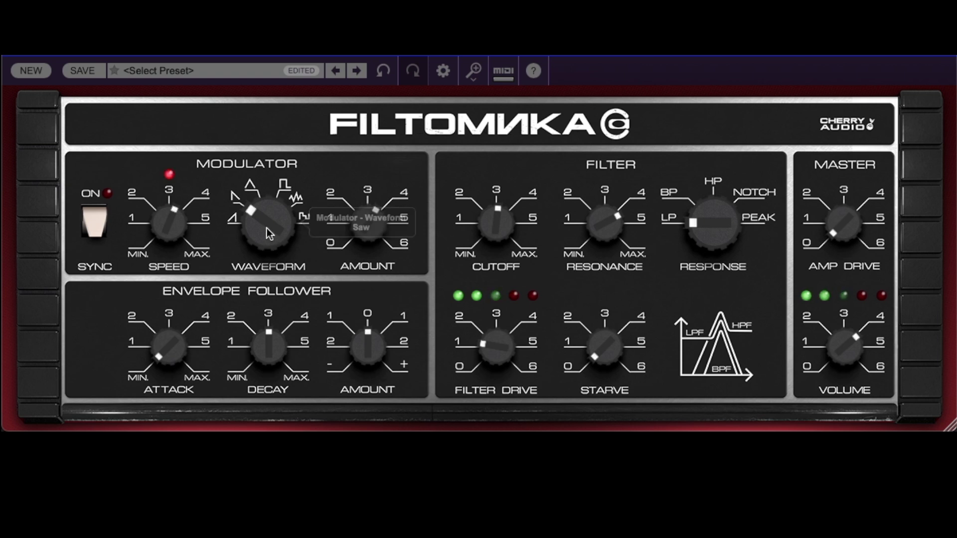
drag(603, 230, 604, 239)
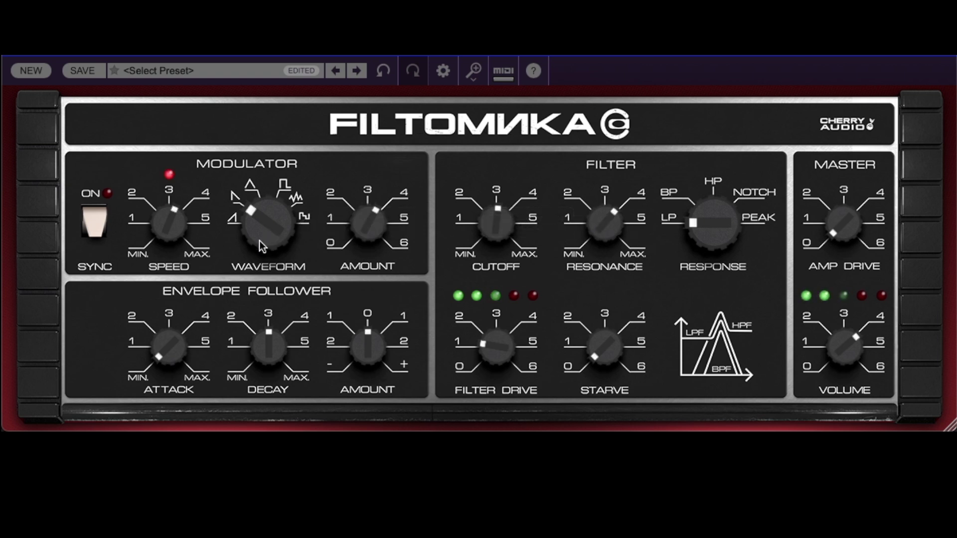
mouse_move(260, 240)
drag(260, 241, 268, 190)
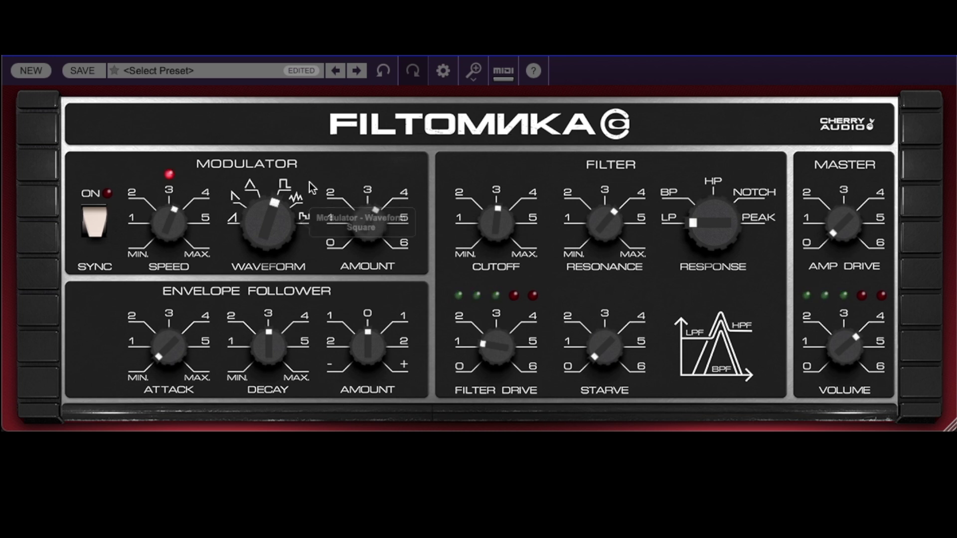
- Try Noise then Square waveforms, with modulator amount at 36.1% then about 61%
drag(267, 217, 267, 187)
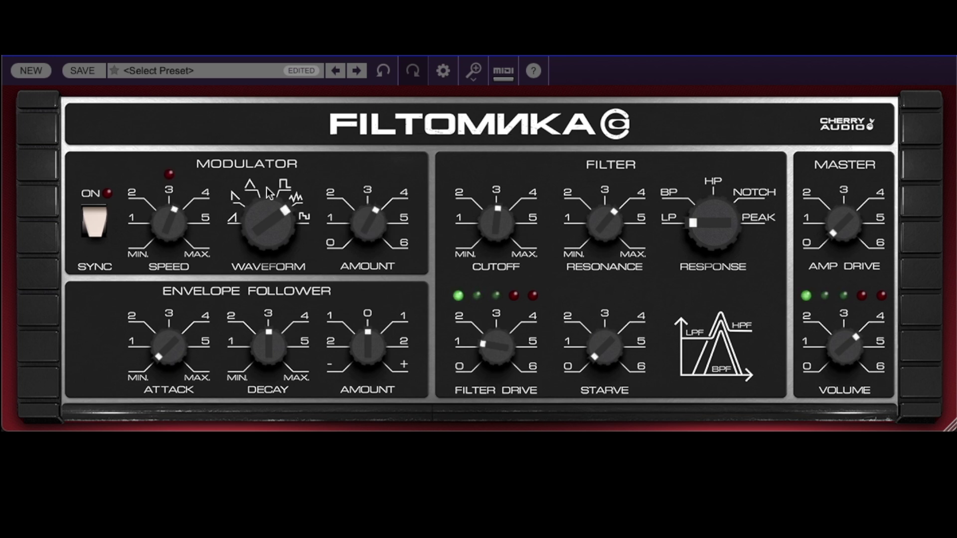
drag(381, 206, 354, 312)
drag(273, 213, 299, 207)
drag(363, 223, 365, 137)
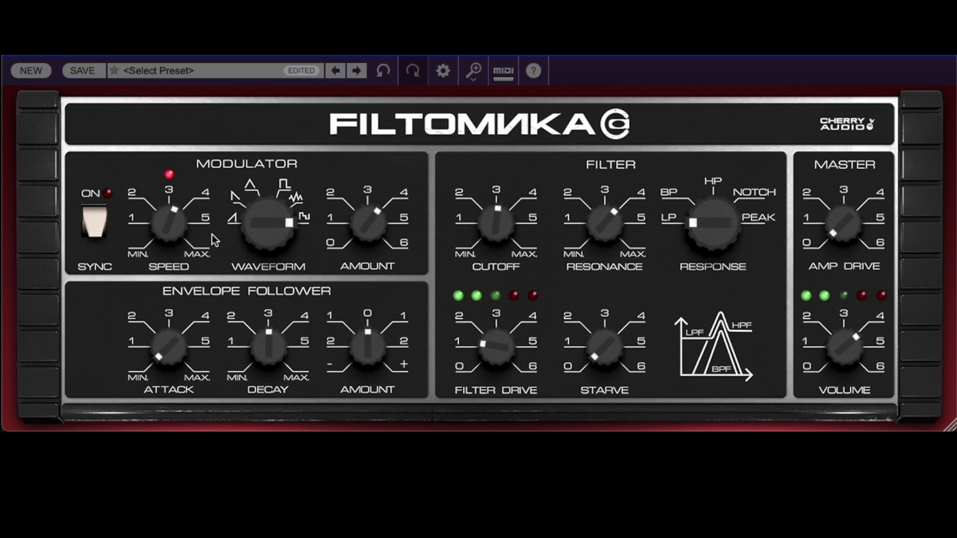
- Speed the modulator to 7.24 Hz, return it to Triangle, and raise cutoff slightly
drag(162, 220, 166, 175)
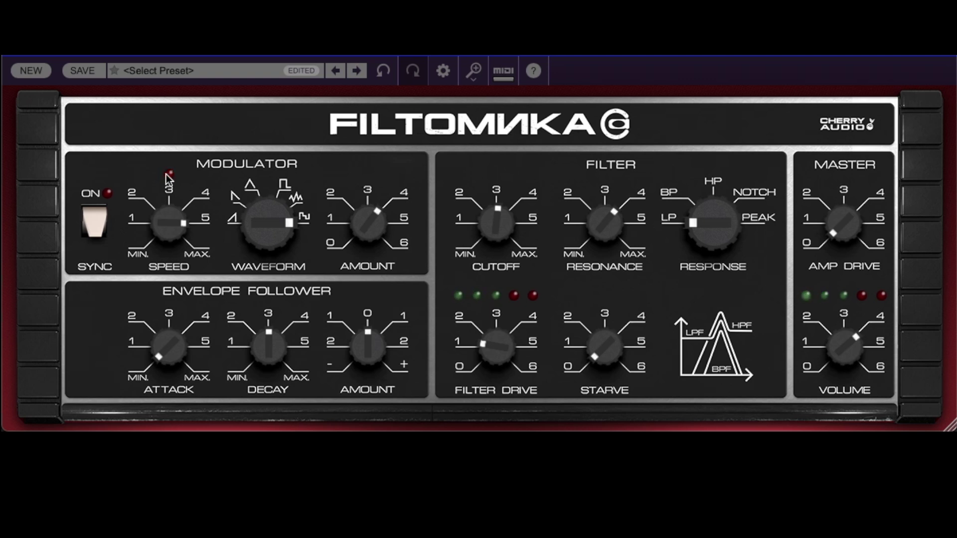
drag(271, 242, 240, 328)
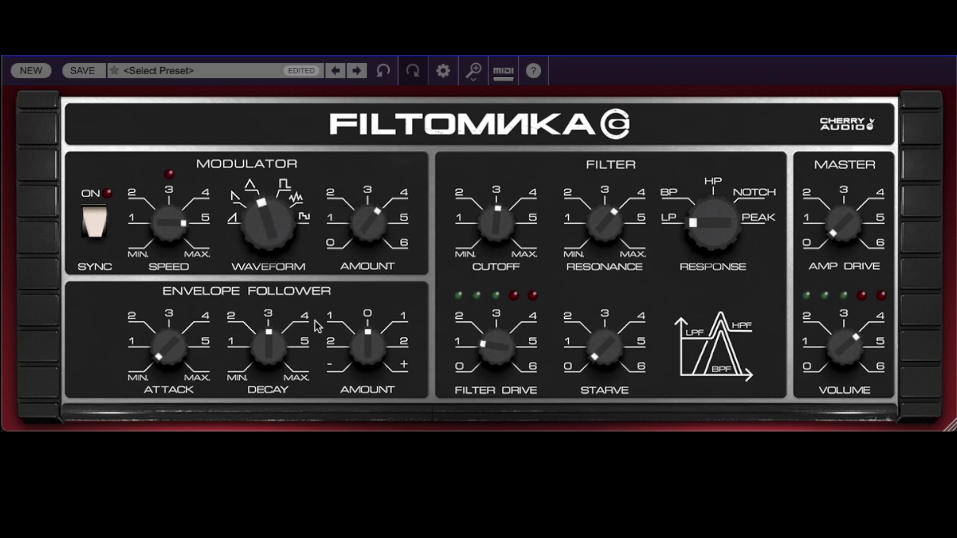
drag(492, 213, 491, 207)
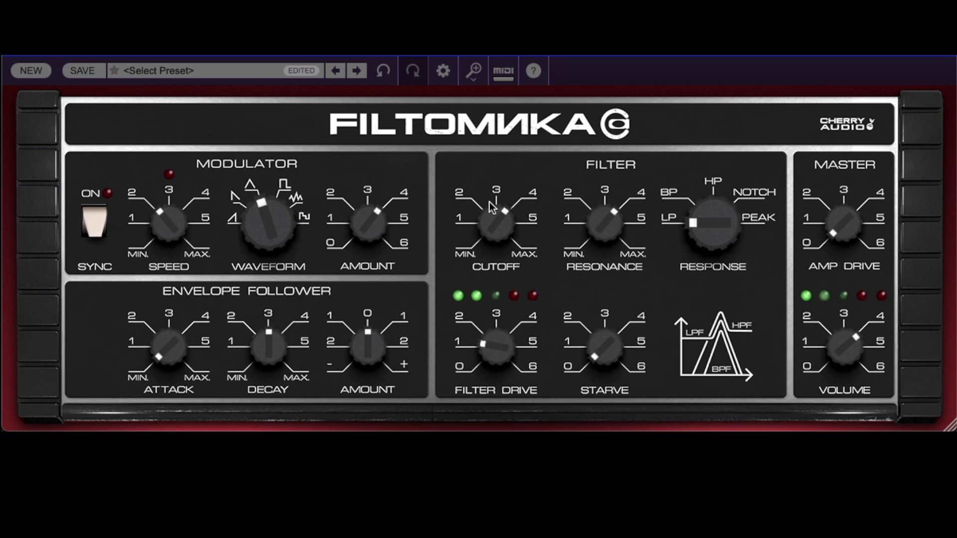
- Turn Starve up to about 36% and switch the filter response from lowpass to bandpass
drag(612, 350, 623, 269)
drag(607, 333, 609, 283)
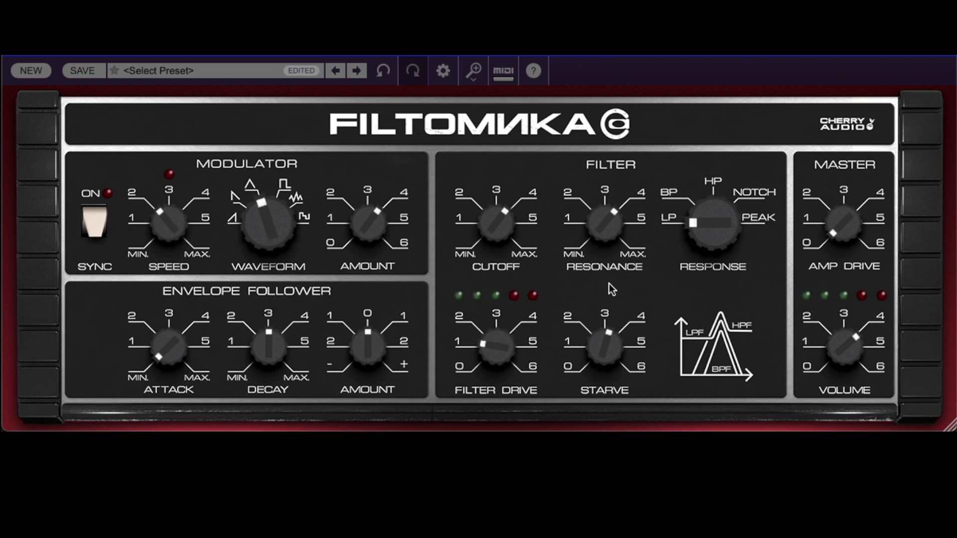
mouse_move(710, 228)
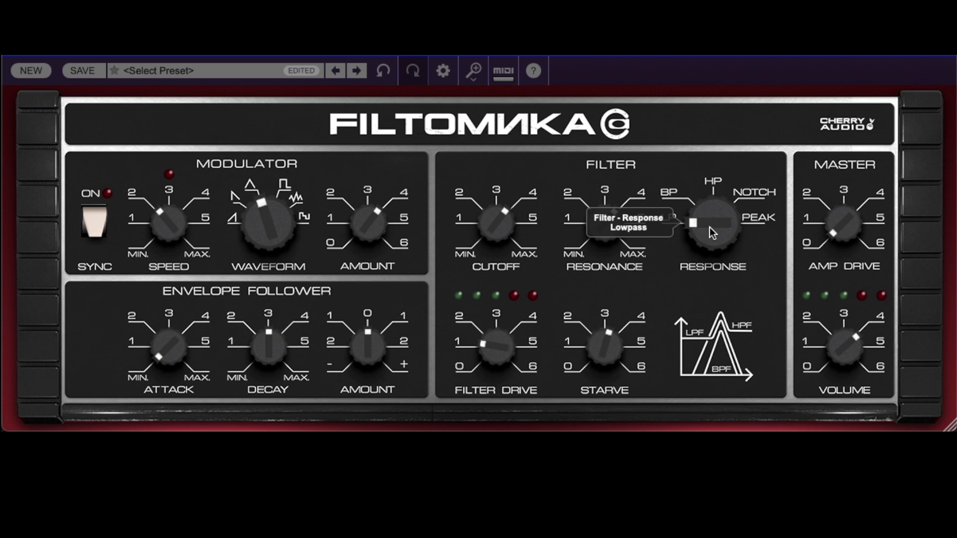
drag(710, 228, 708, 195)
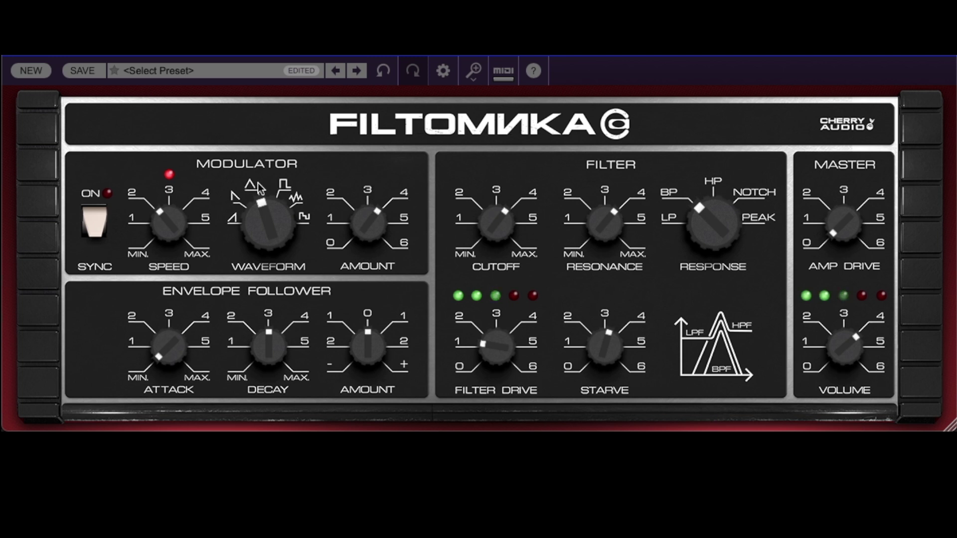
- Set modulator speed to 2.36 Hz, amount to 55.2%, and resonance to 43.8%
drag(160, 232, 178, 166)
drag(372, 221, 369, 225)
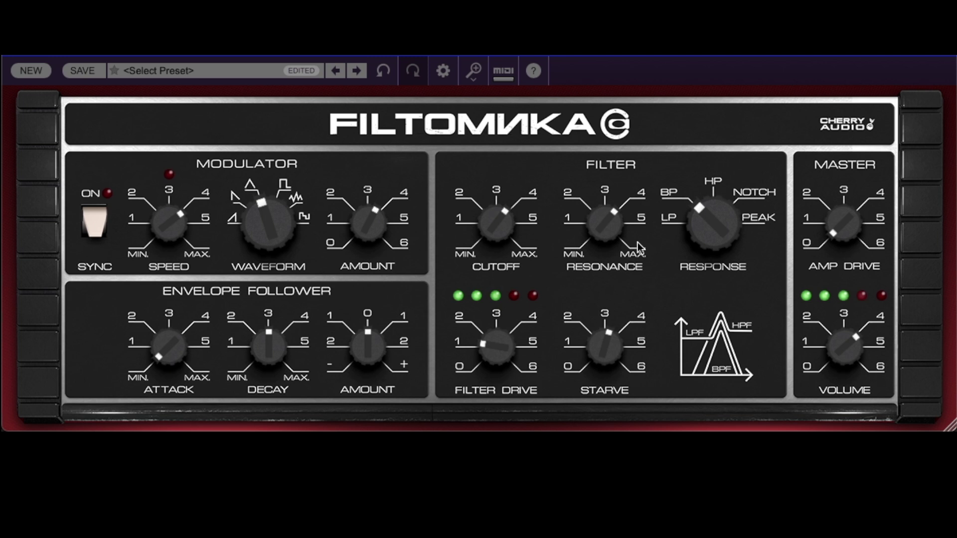
drag(614, 238, 599, 275)
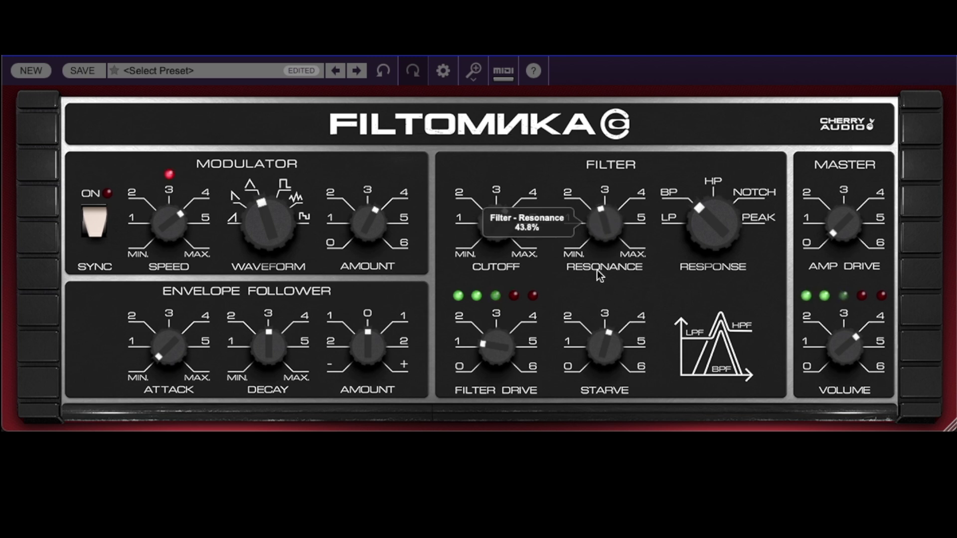
- Switch the response to Peak and turn Starve and Filter Drive down toward 0
drag(710, 214, 725, 73)
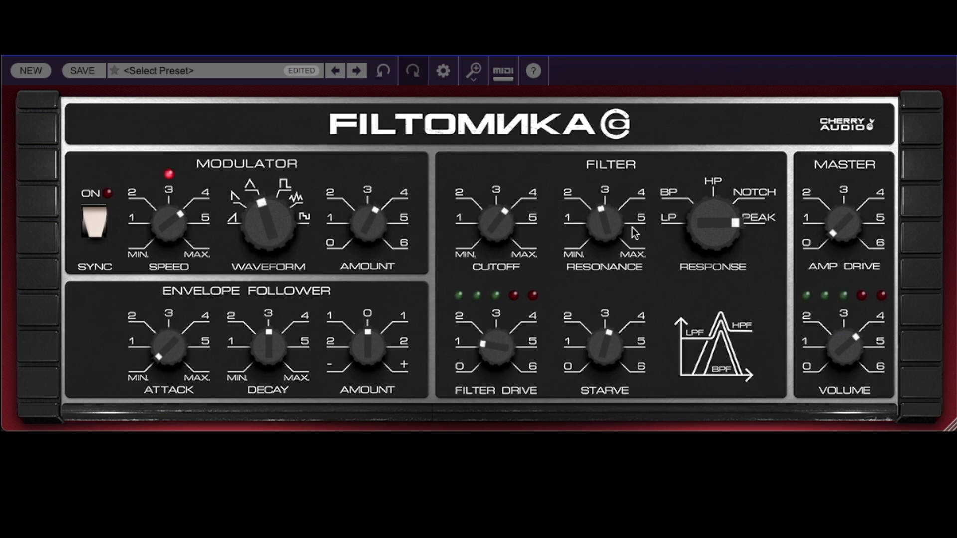
drag(600, 336, 599, 368)
drag(495, 347, 495, 369)
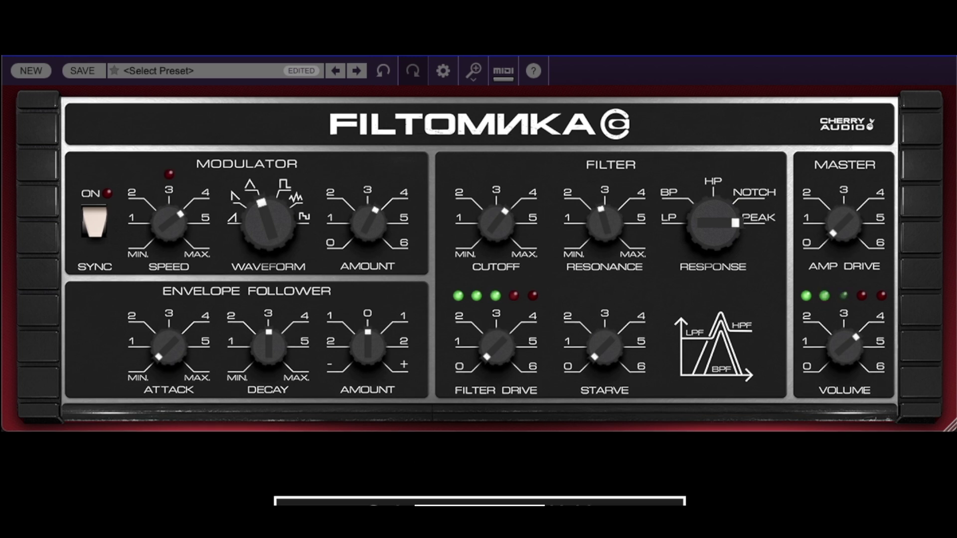
- Set the modulator waveform to Sample & Hold and resonance to 0%
drag(257, 202, 258, 191)
mouse_move(172, 231)
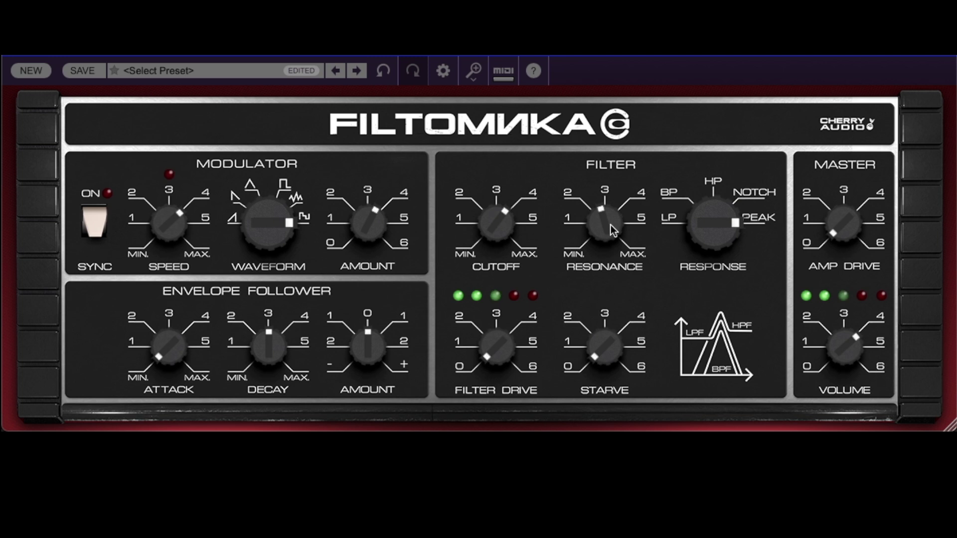
drag(602, 226, 592, 336)
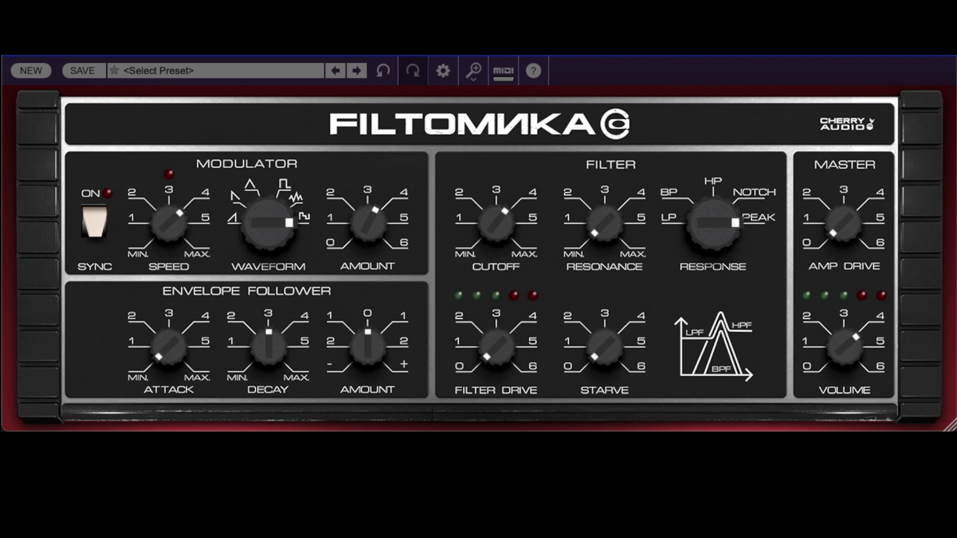
- Initialize a fresh default patch, then view and close the About information
click(31, 70)
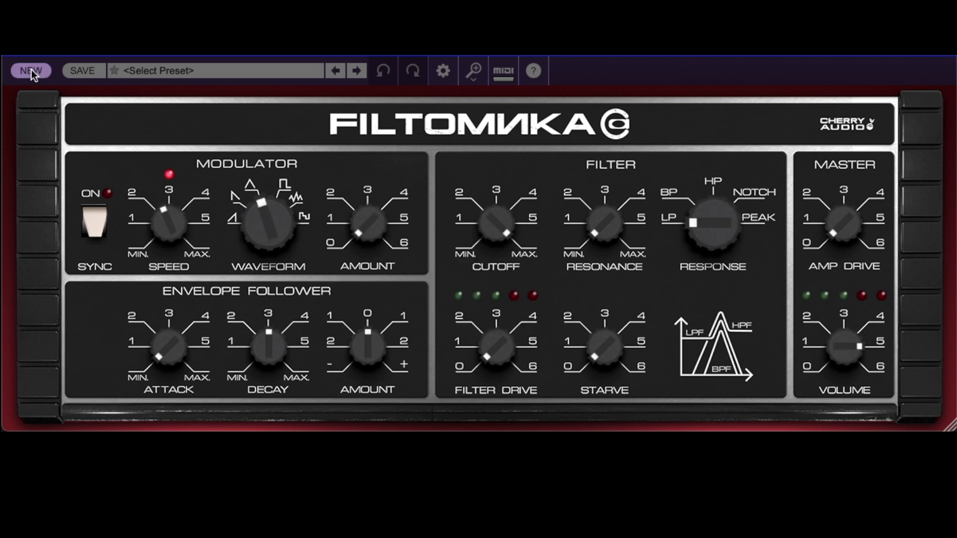
click(557, 127)
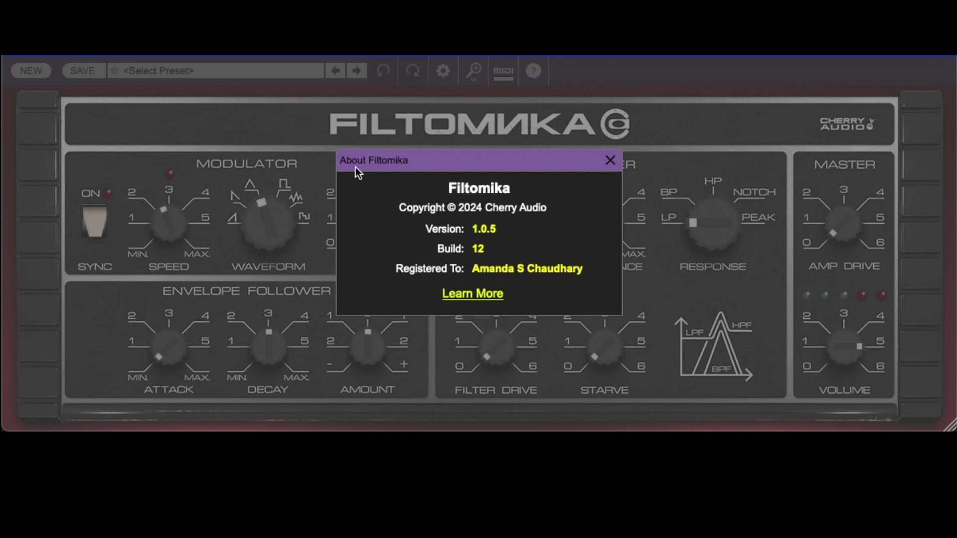
click(609, 161)
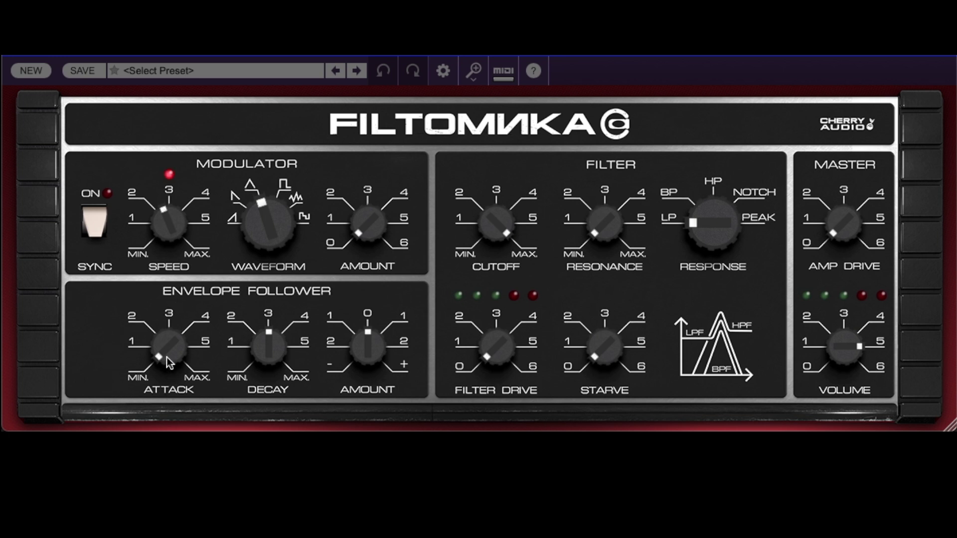
- Raise envelope attack slightly and decay to about 660 ms, then lower cutoff to 87 Hz
drag(164, 351, 166, 346)
mouse_move(263, 348)
mouse_down()
mouse_move(259, 338)
mouse_move(259, 366)
mouse_up()
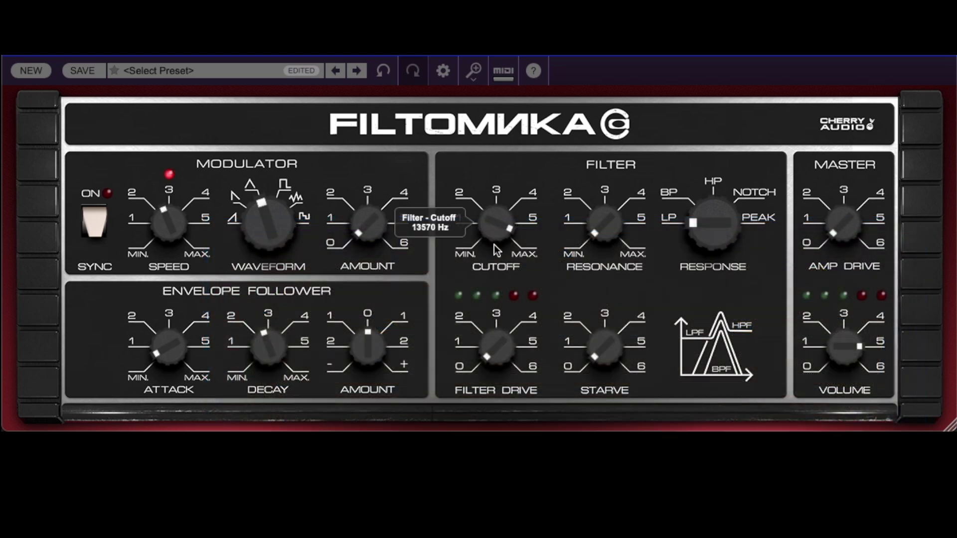
drag(494, 244, 495, 378)
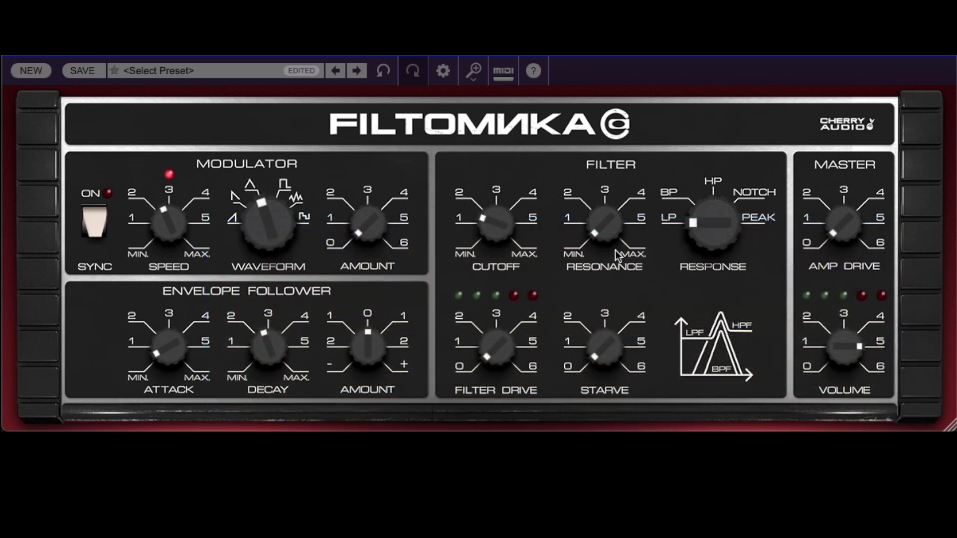
- Set resonance to about 67%, envelope follower amount to full positive, and attack to 12 ms
drag(612, 221, 601, 103)
drag(372, 355, 376, 295)
drag(358, 340, 369, 284)
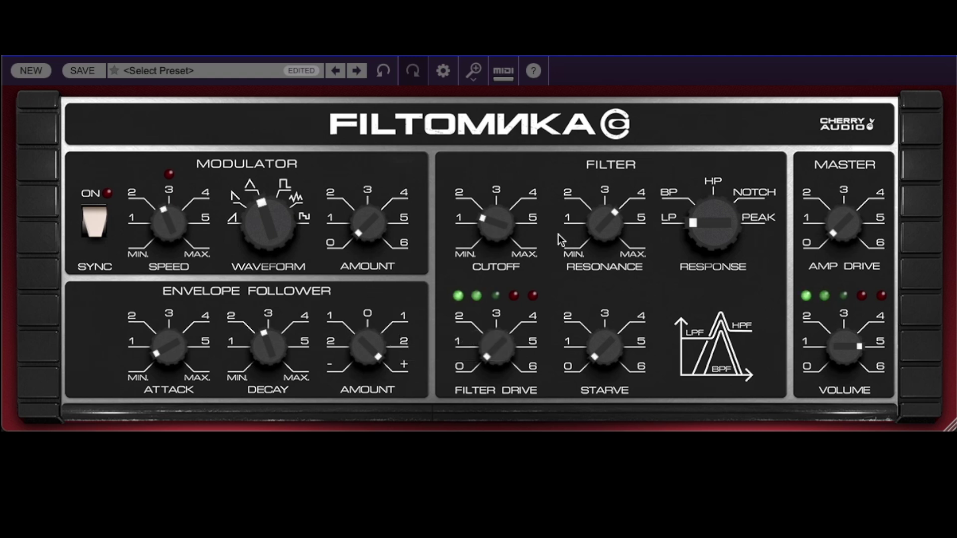
mouse_move(501, 230)
drag(170, 353, 166, 321)
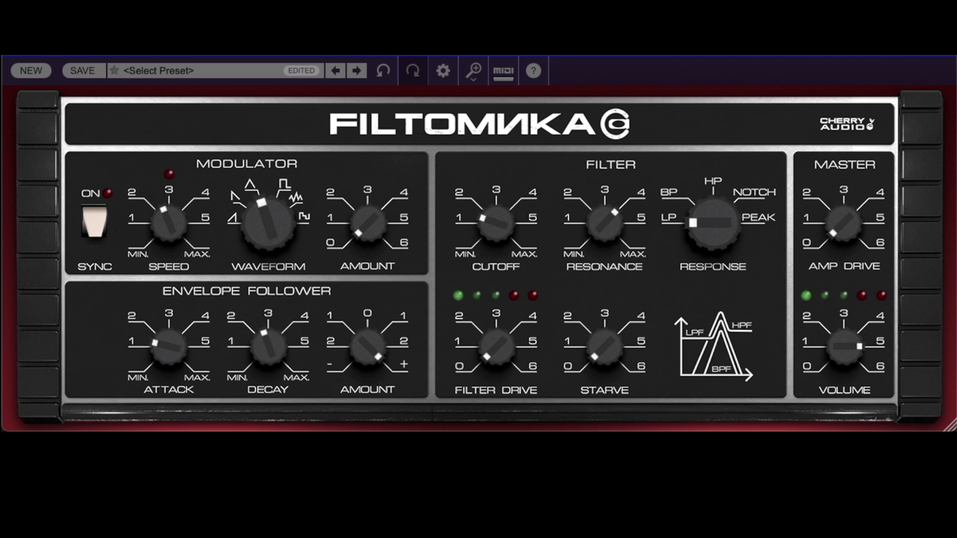
- Try Filter Drive at about 4, return it to 0.0%, and turn Starve up
drag(501, 362, 528, 229)
drag(496, 343, 496, 378)
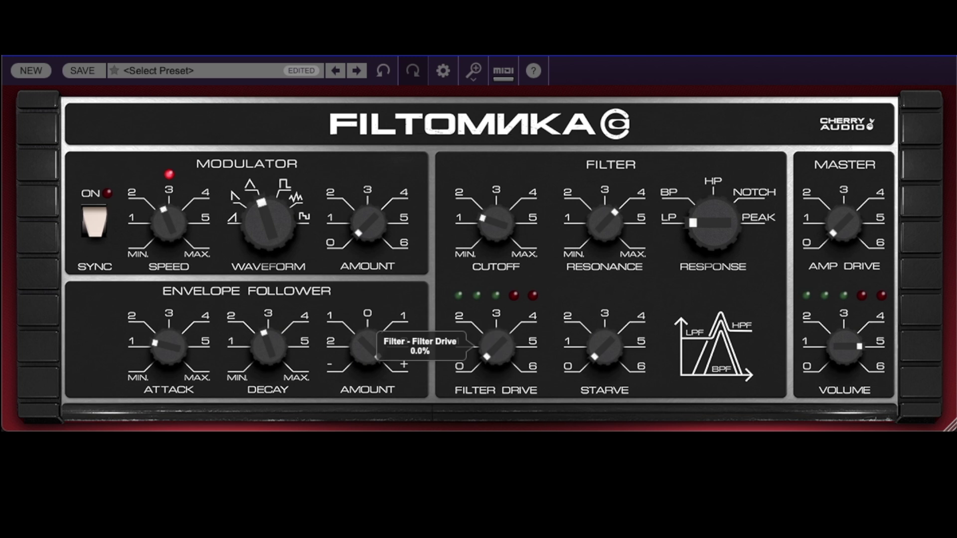
drag(604, 349, 616, 239)
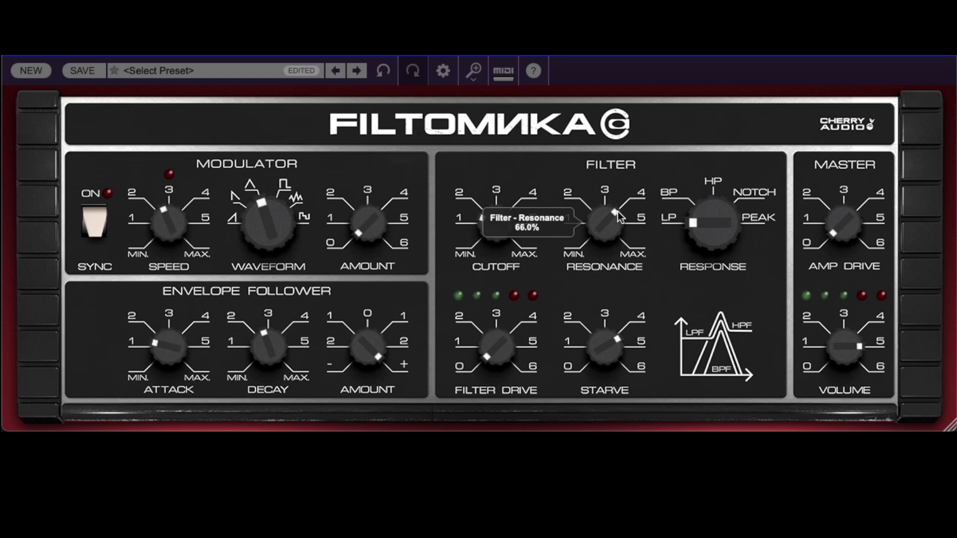
- Switch to bandpass, set envelope amount to about 92% and Filter Drive to 46%, then Peak
click(718, 217)
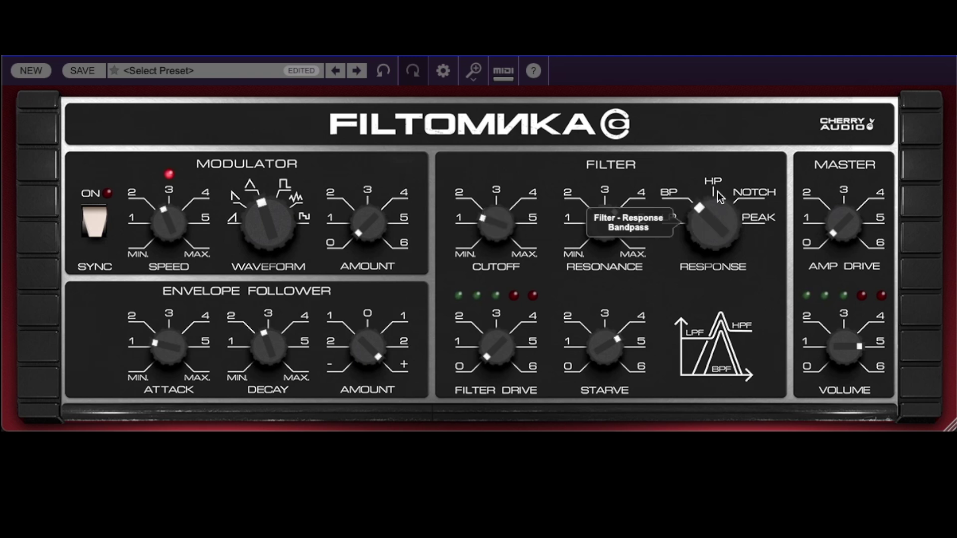
drag(373, 344, 368, 355)
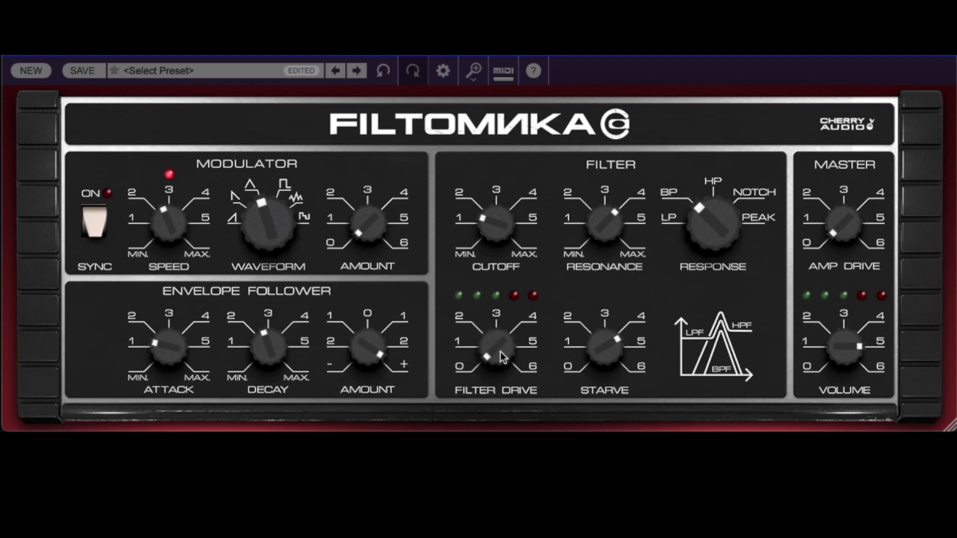
drag(500, 352, 504, 247)
mouse_move(505, 245)
drag(719, 214, 712, 85)
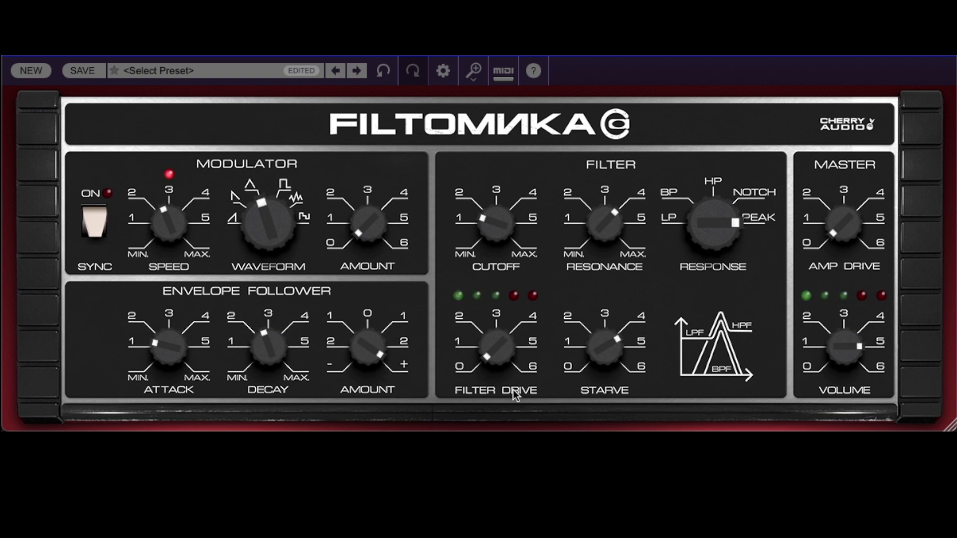
- Set the envelope follower amount to about -45% and raise cutoff to about 2381 Hz
drag(367, 346, 355, 449)
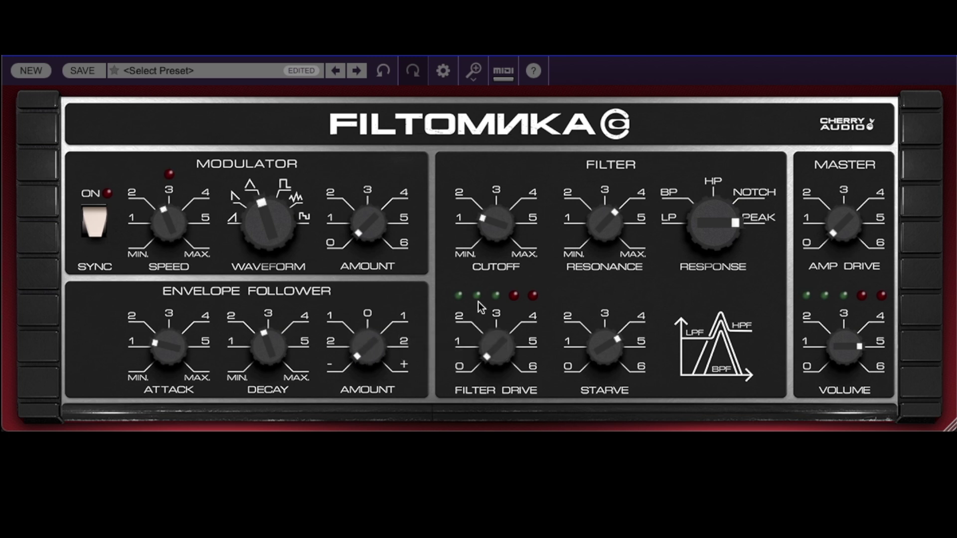
mouse_move(500, 222)
mouse_down()
mouse_move(504, 131)
mouse_move(488, 220)
mouse_up()
- Return the filter response to LP and open the cutoff fully to 22000 Hz
drag(717, 233, 643, 398)
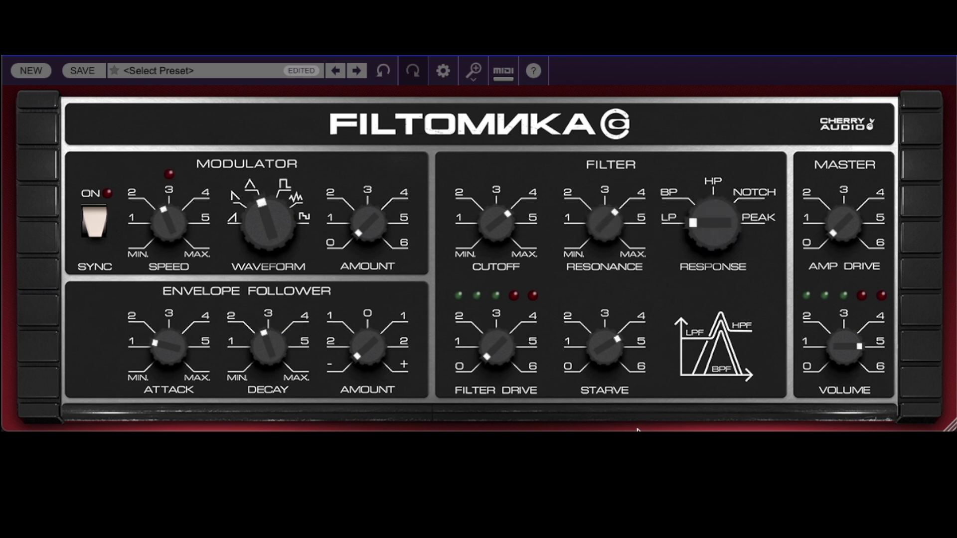
drag(496, 223, 498, 143)
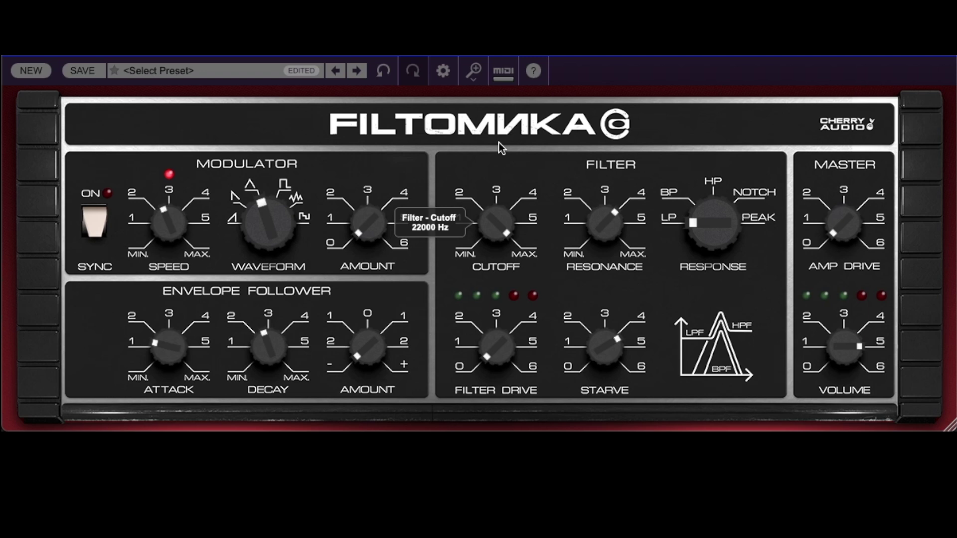
- Advance to the next factory preset, reaching High Pass Drifter
click(356, 75)
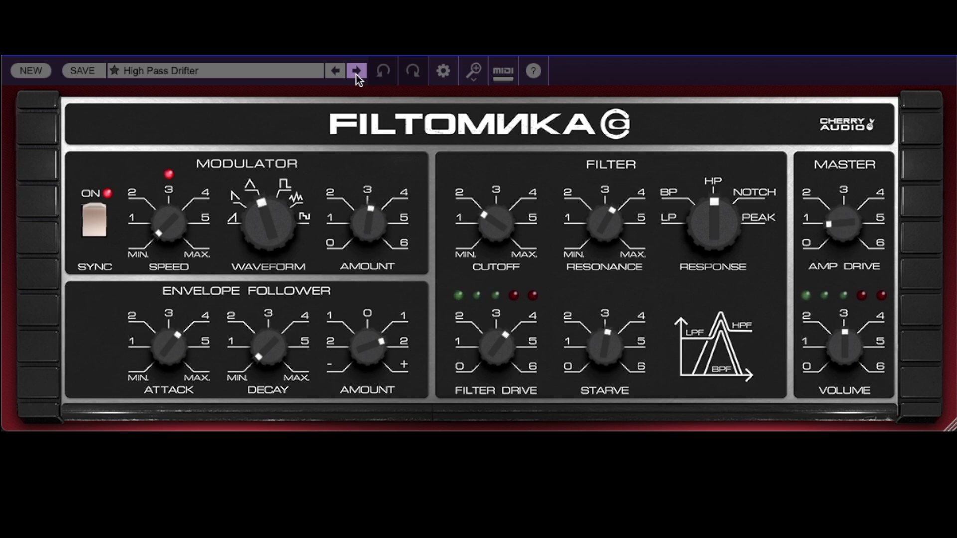
- Step forward from Laser Snare to the LoFi Crusher preset with its Peak response
click(356, 71)
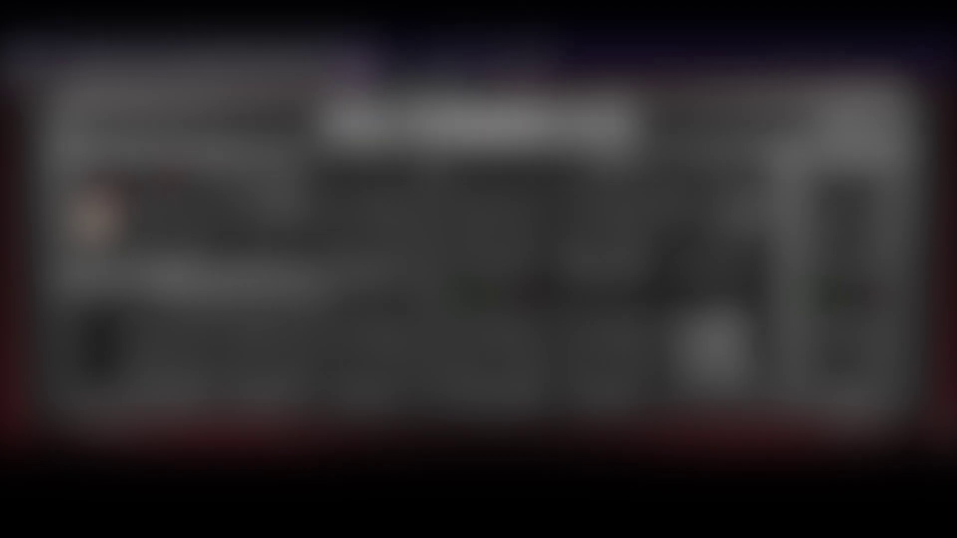
click(357, 71)
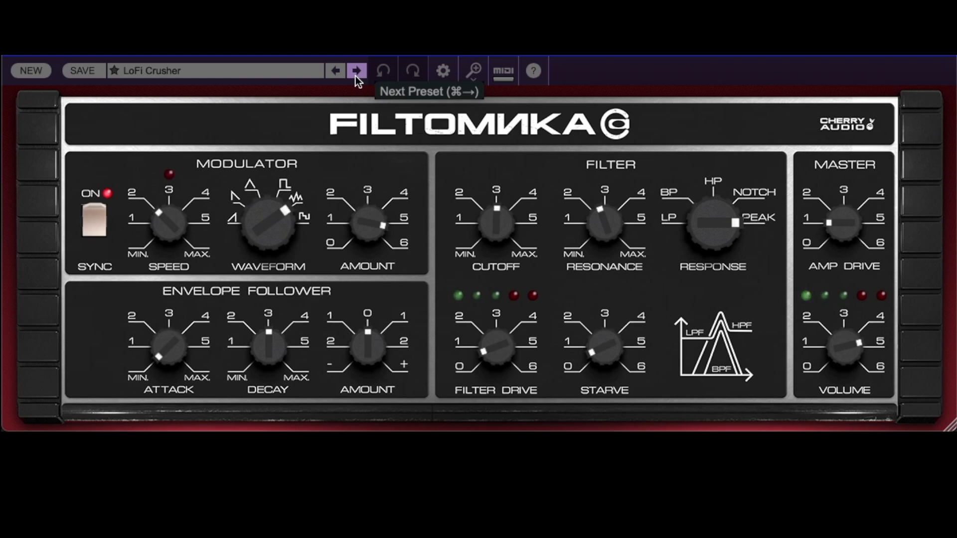
- Load the MS Style preset with its band-pass response
click(357, 75)
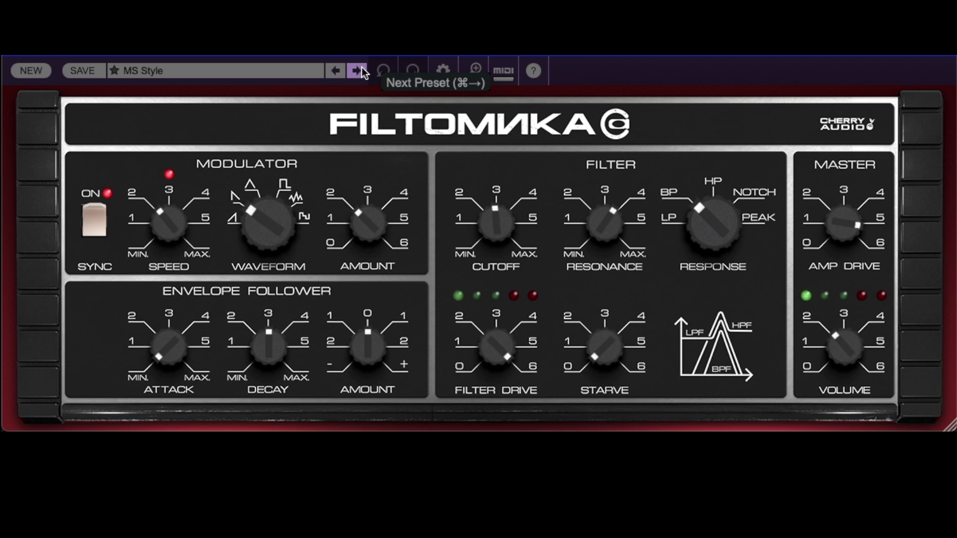
- Load the Nice Phaser preset with its Peak filter response
click(357, 71)
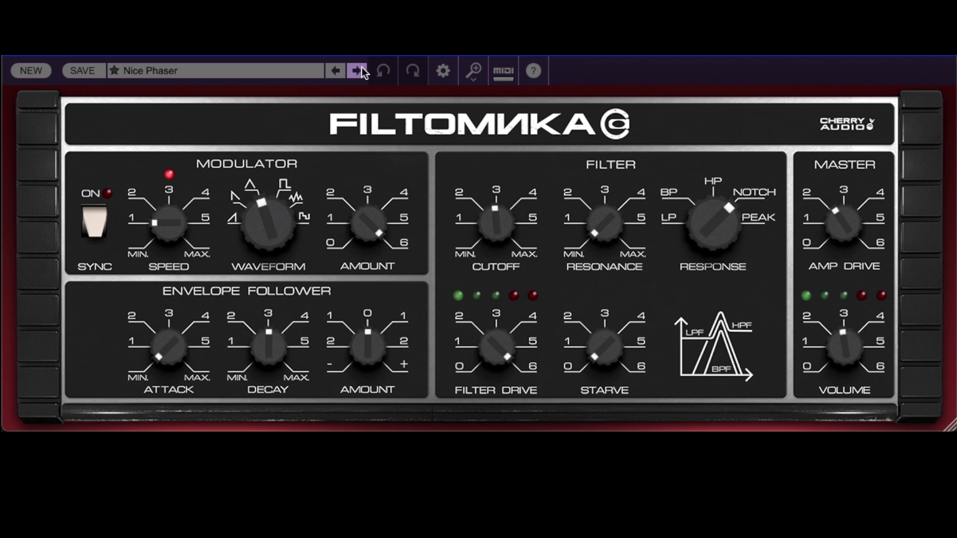
- Load the Obliviated Chatter preset with its high-pass response
click(362, 71)
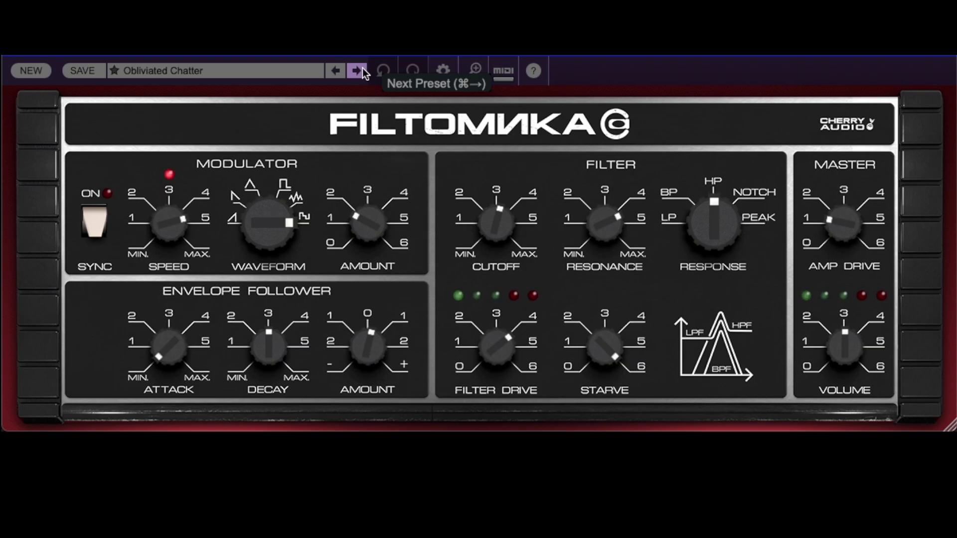
- Advance through Power Chords and Quarter Note Echoes to the Shake It preset
click(355, 70)
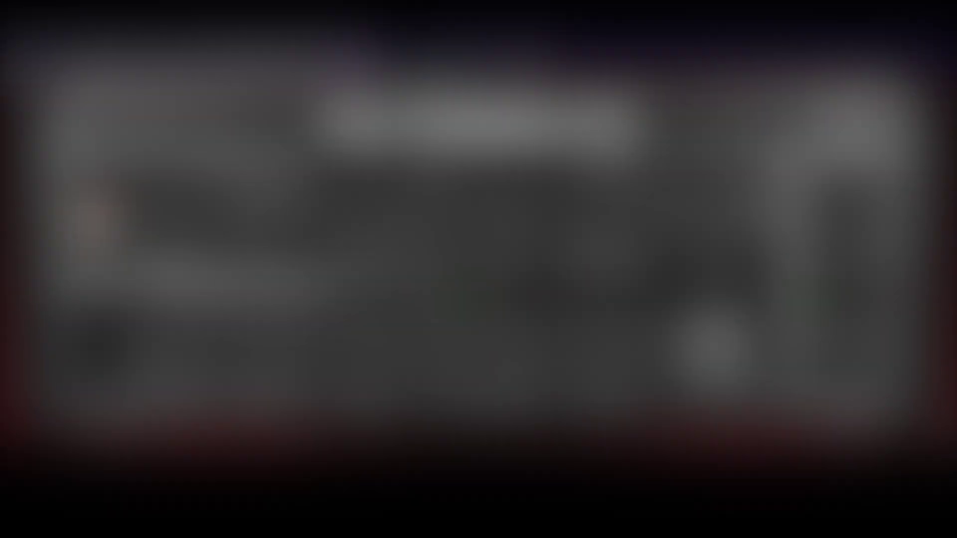
click(357, 70)
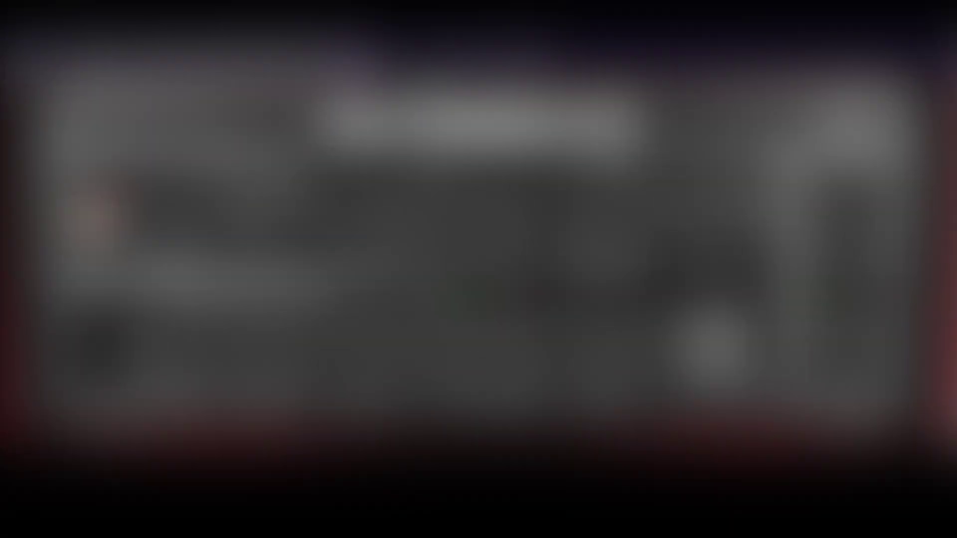
click(362, 70)
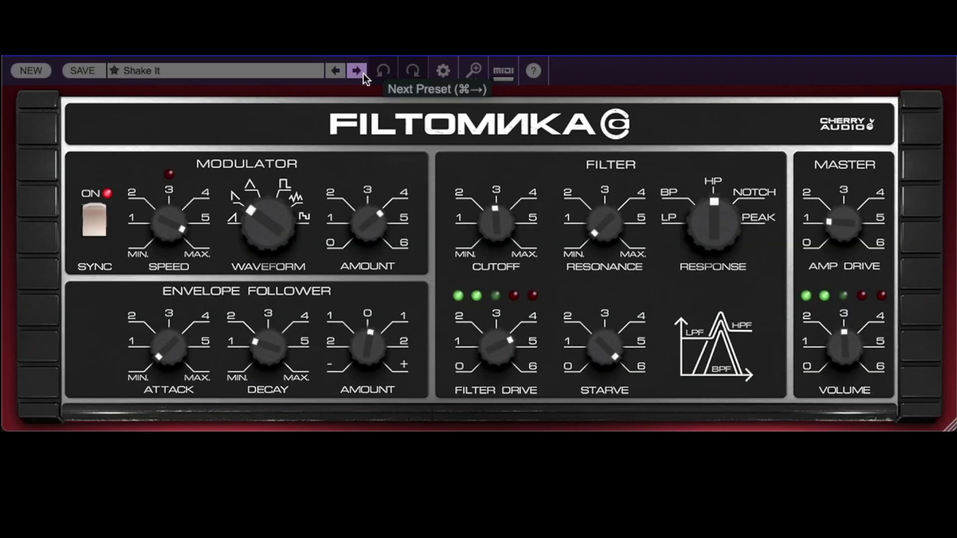